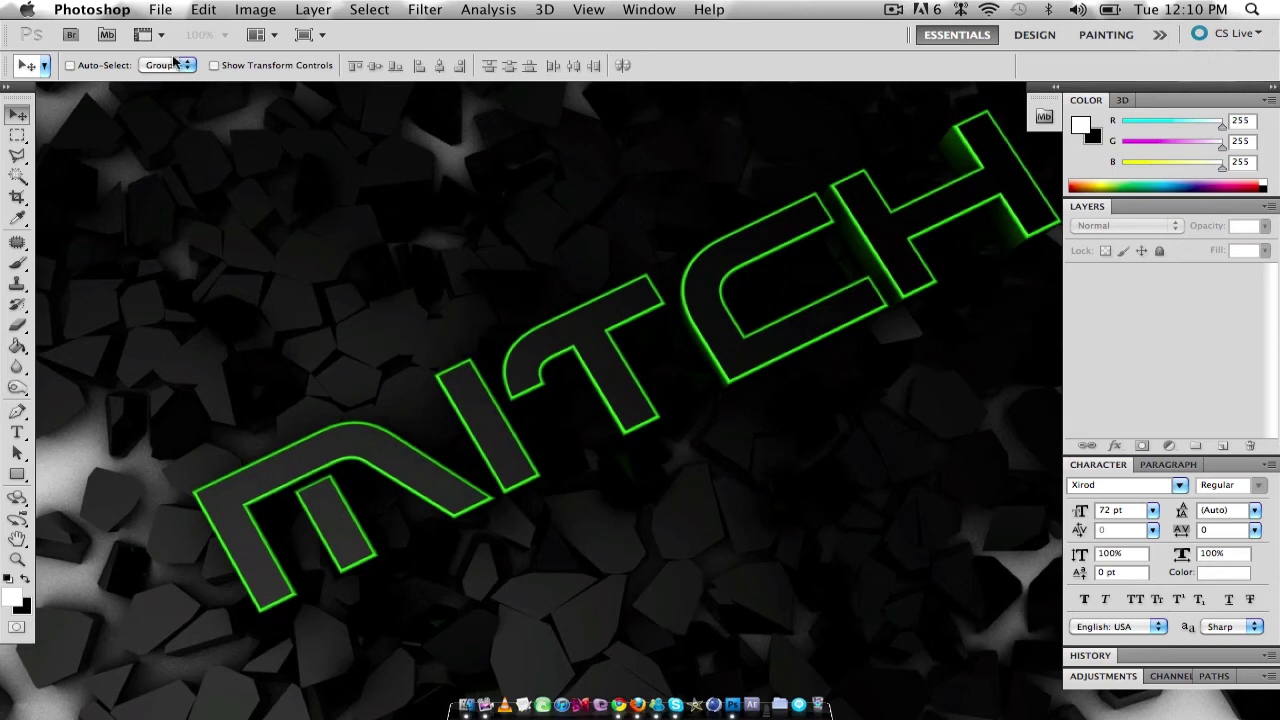
Step: Create a new transparent 500×100 px document and enlarge its window to show the canvas
click(160, 10)
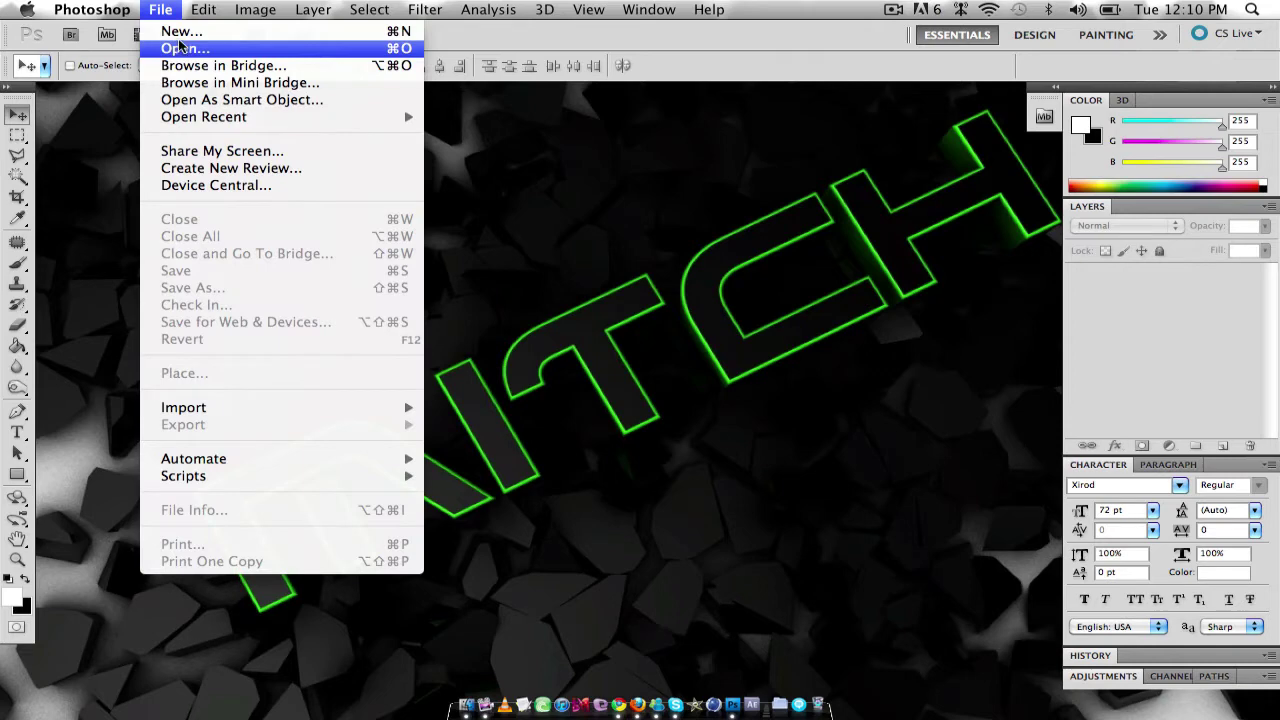
click(181, 31)
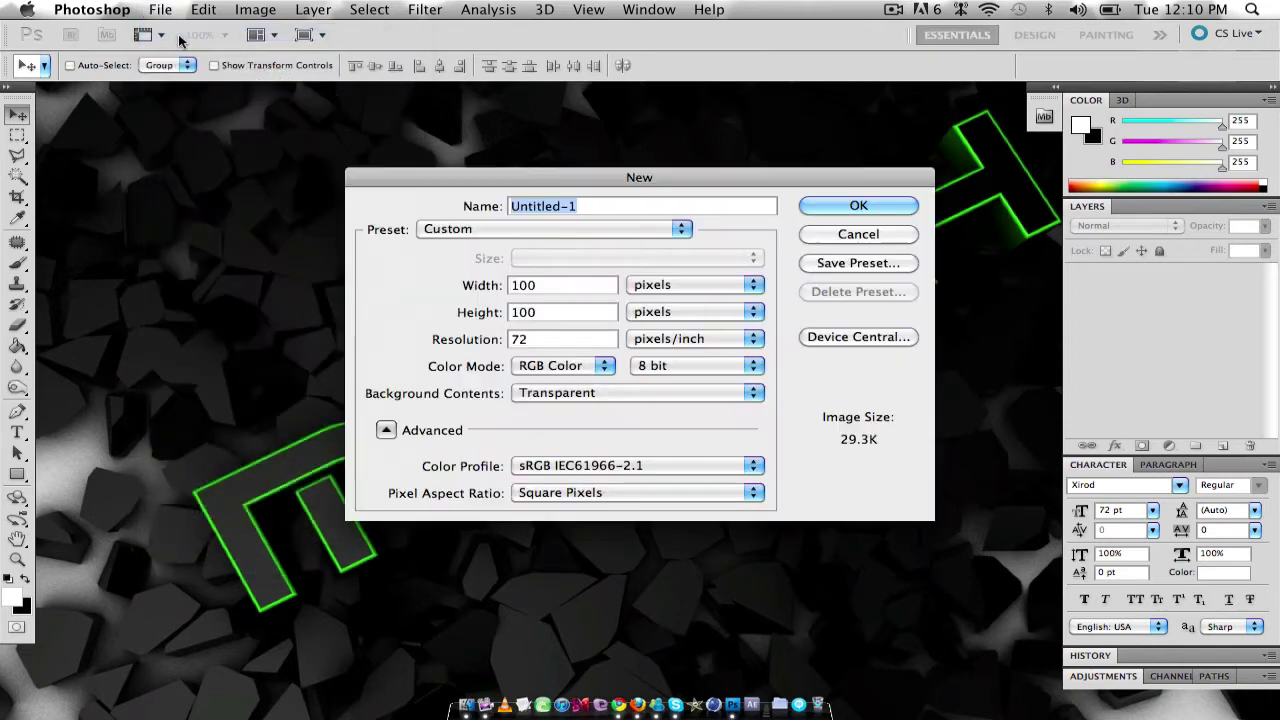
double_click(576, 288)
text(500)
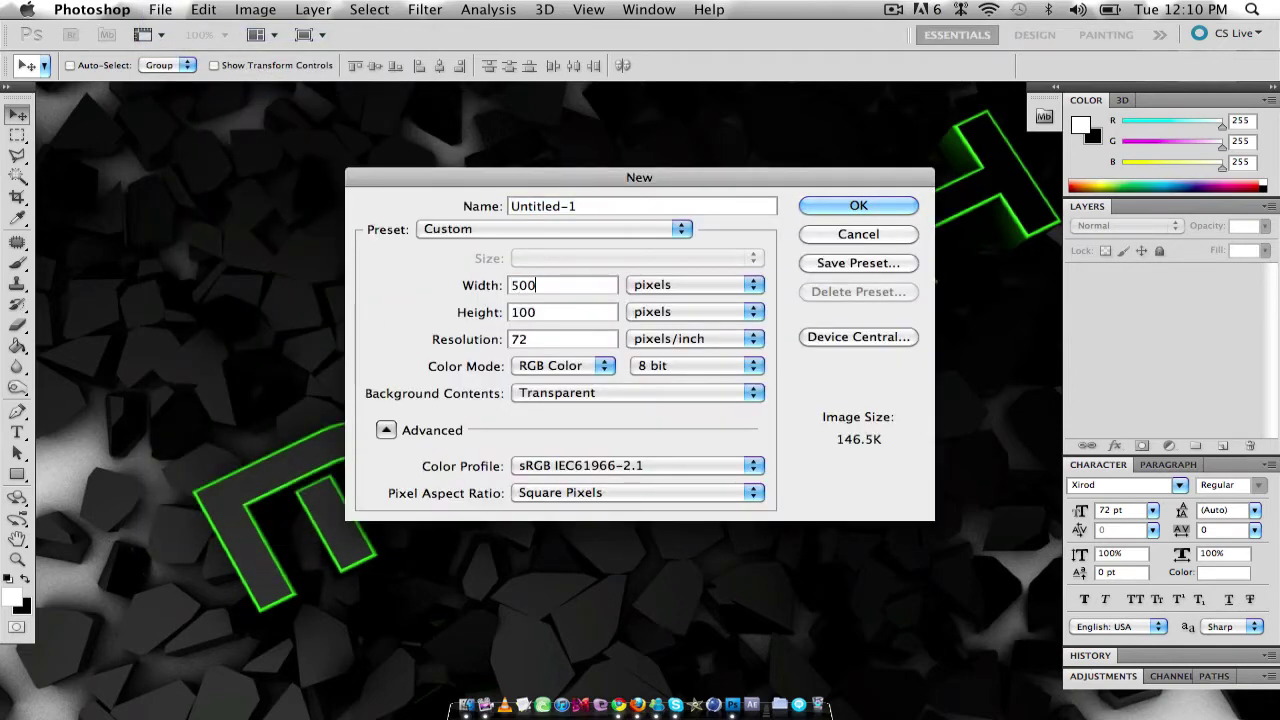
click(858, 206)
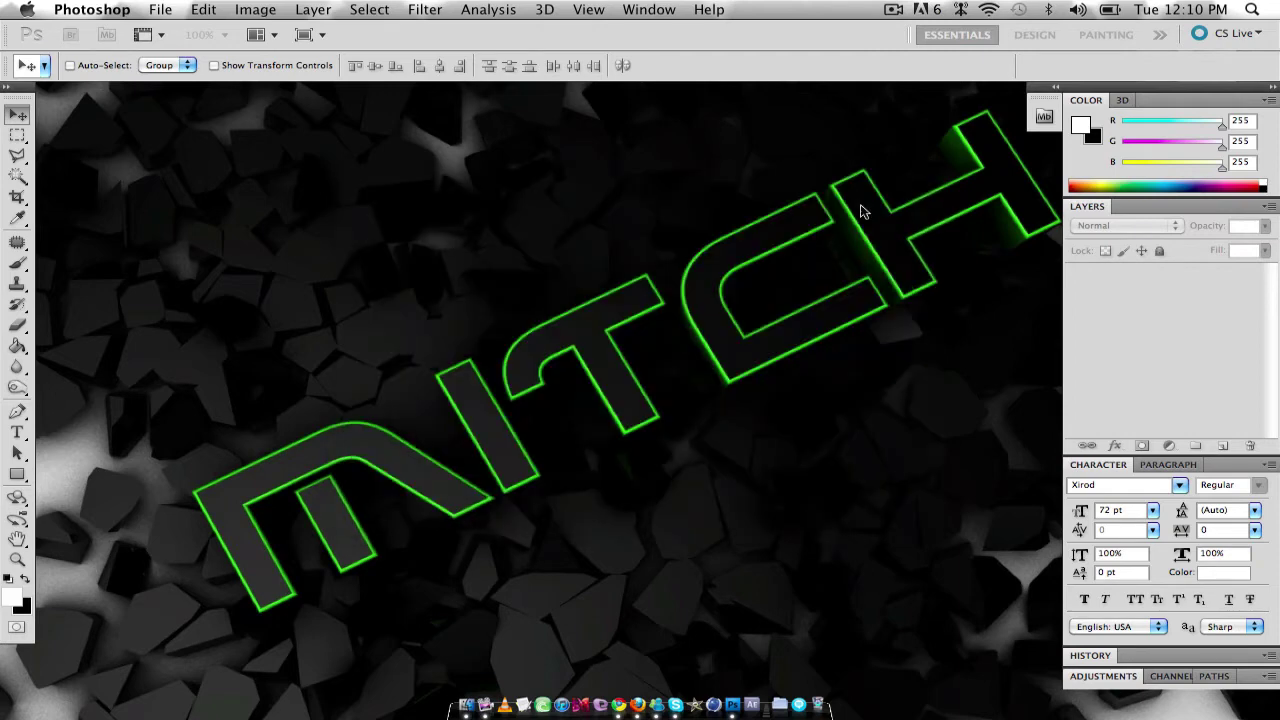
drag(603, 243, 719, 320)
Step: Type PANDA in black 72 pt Xirod and centre it on the transparent canvas
click(12, 433)
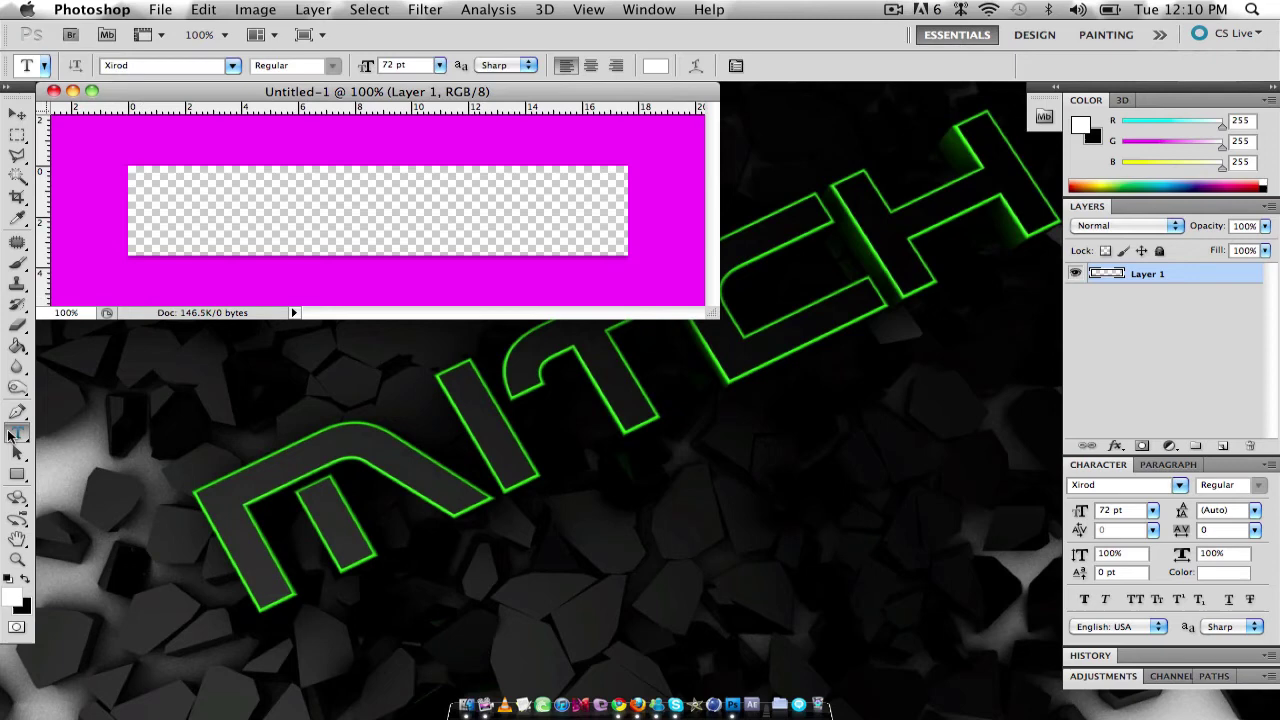
drag(130, 170, 625, 255)
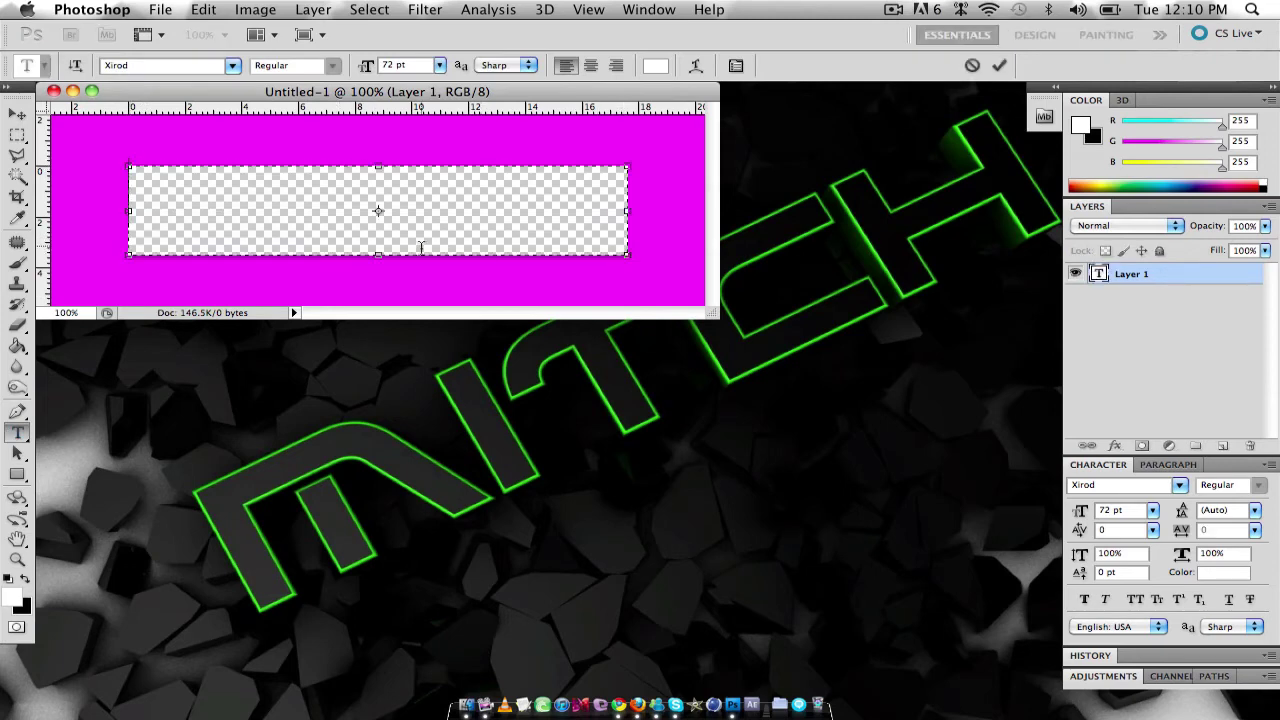
text(PANDA)
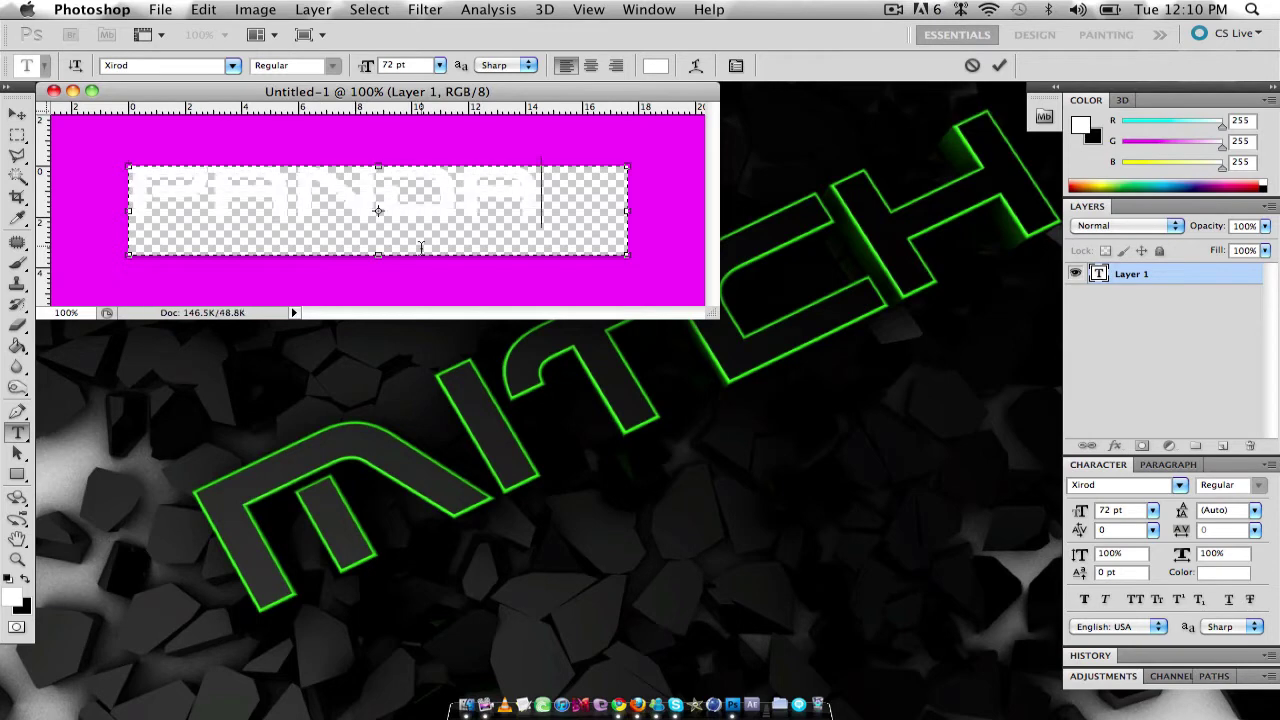
key(super+a)
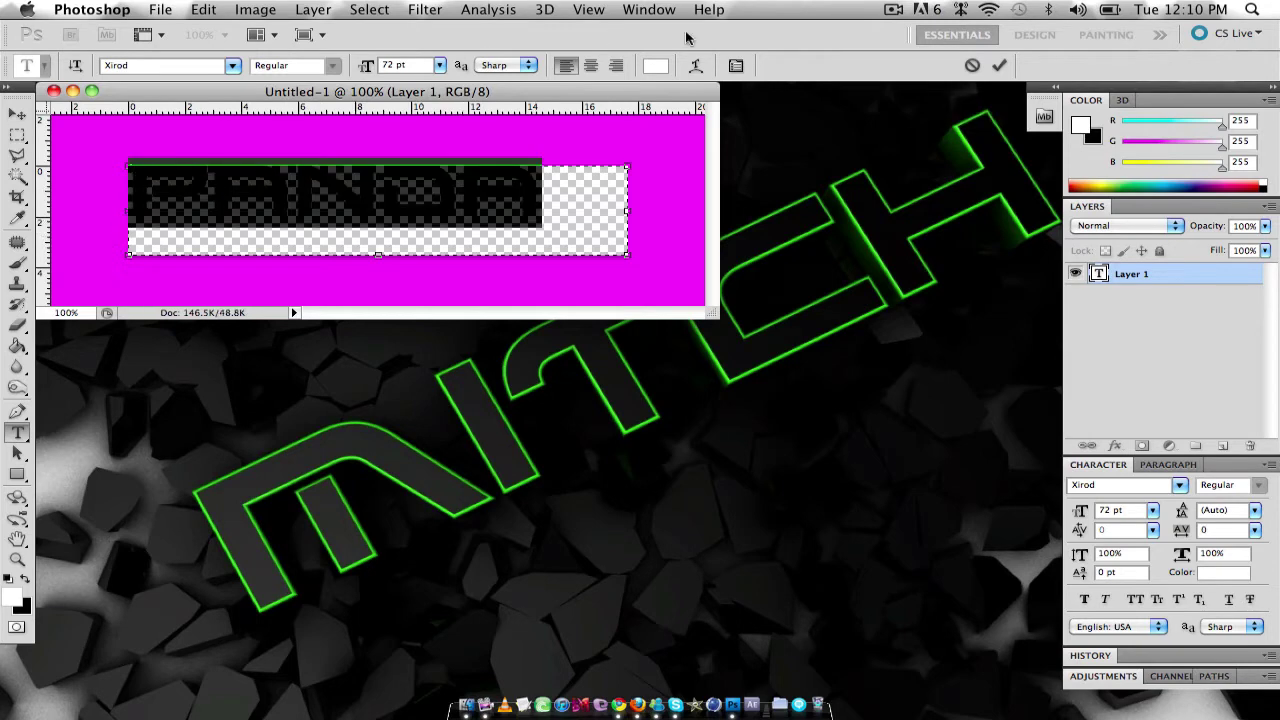
click(655, 65)
drag(800, 434, 656, 688)
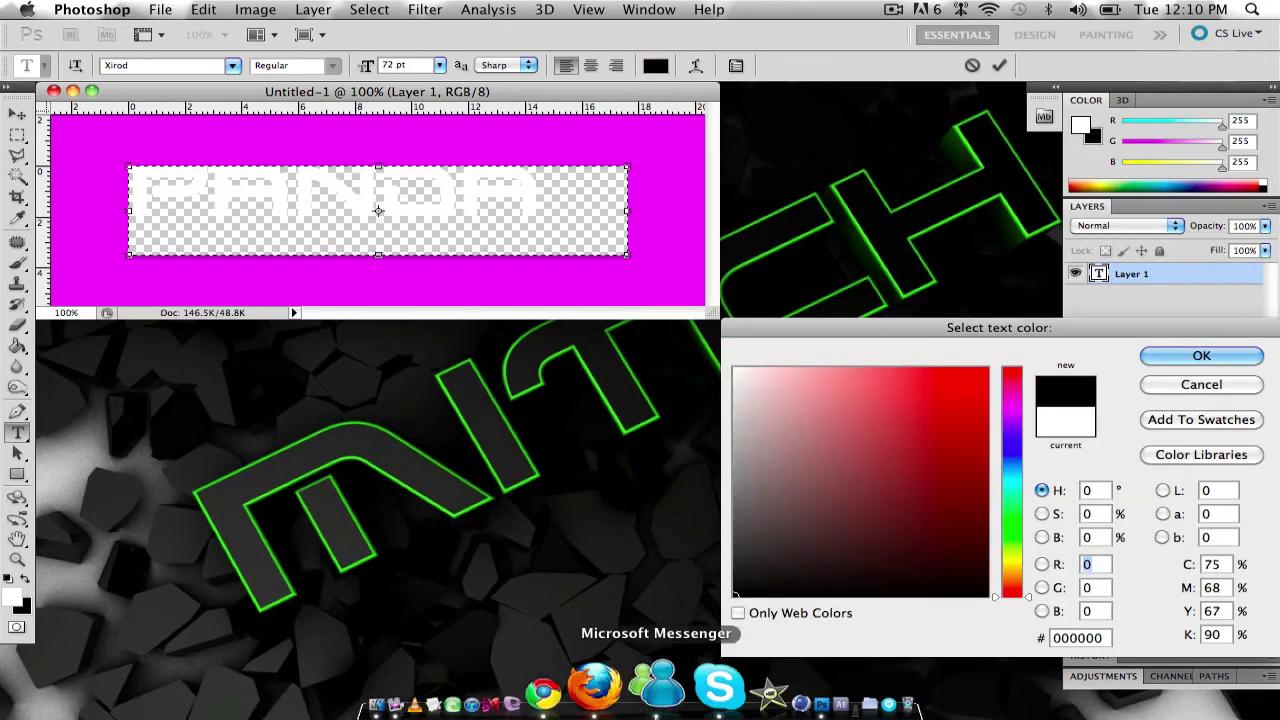
click(1201, 355)
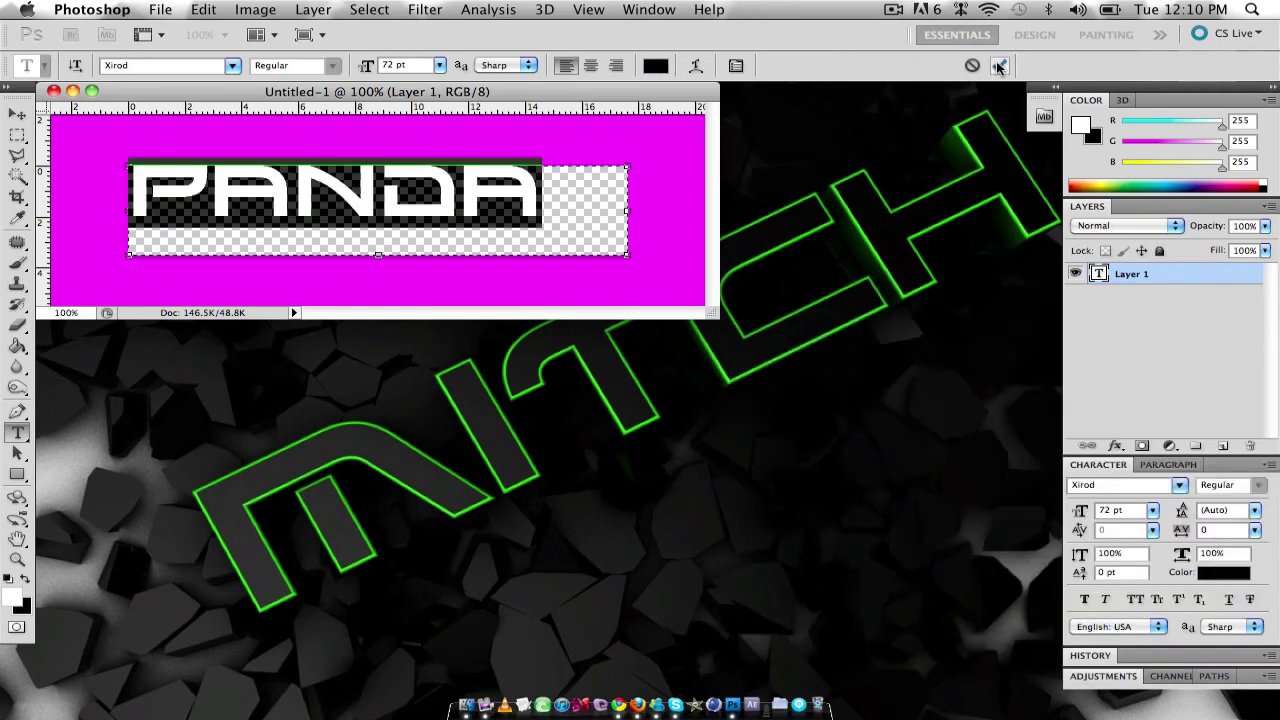
click(998, 66)
click(17, 114)
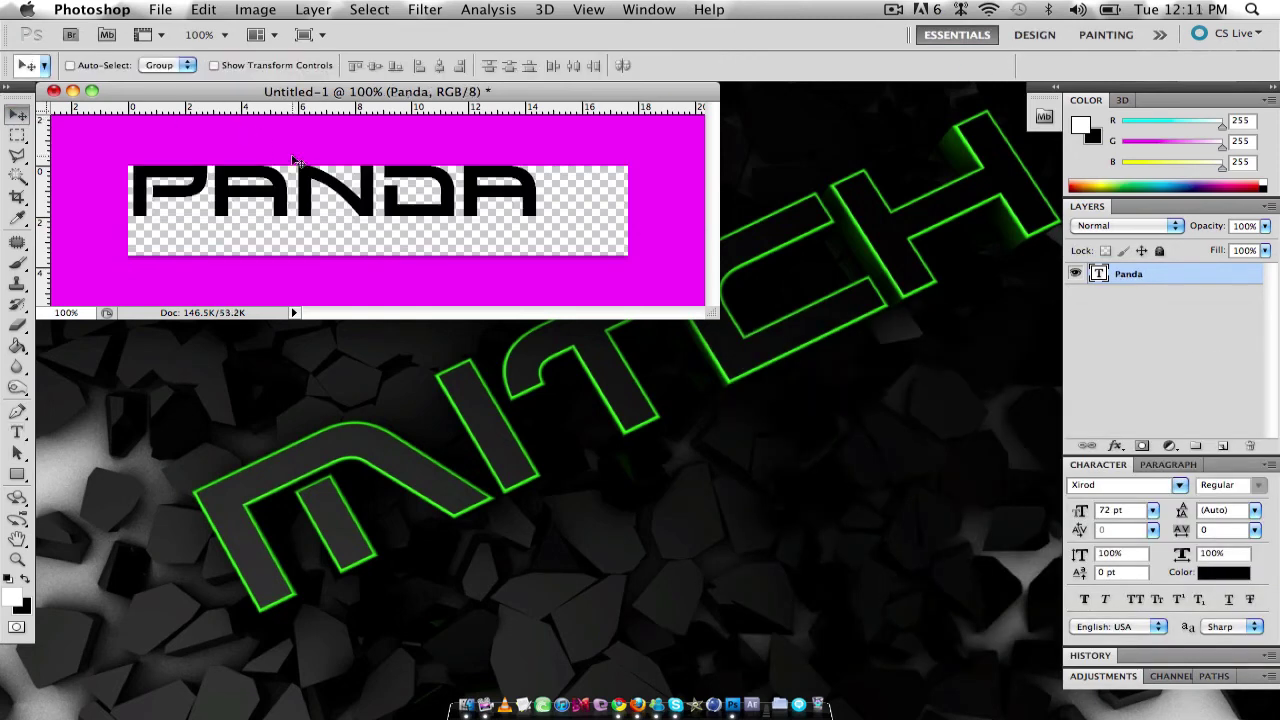
drag(294, 160, 344, 197)
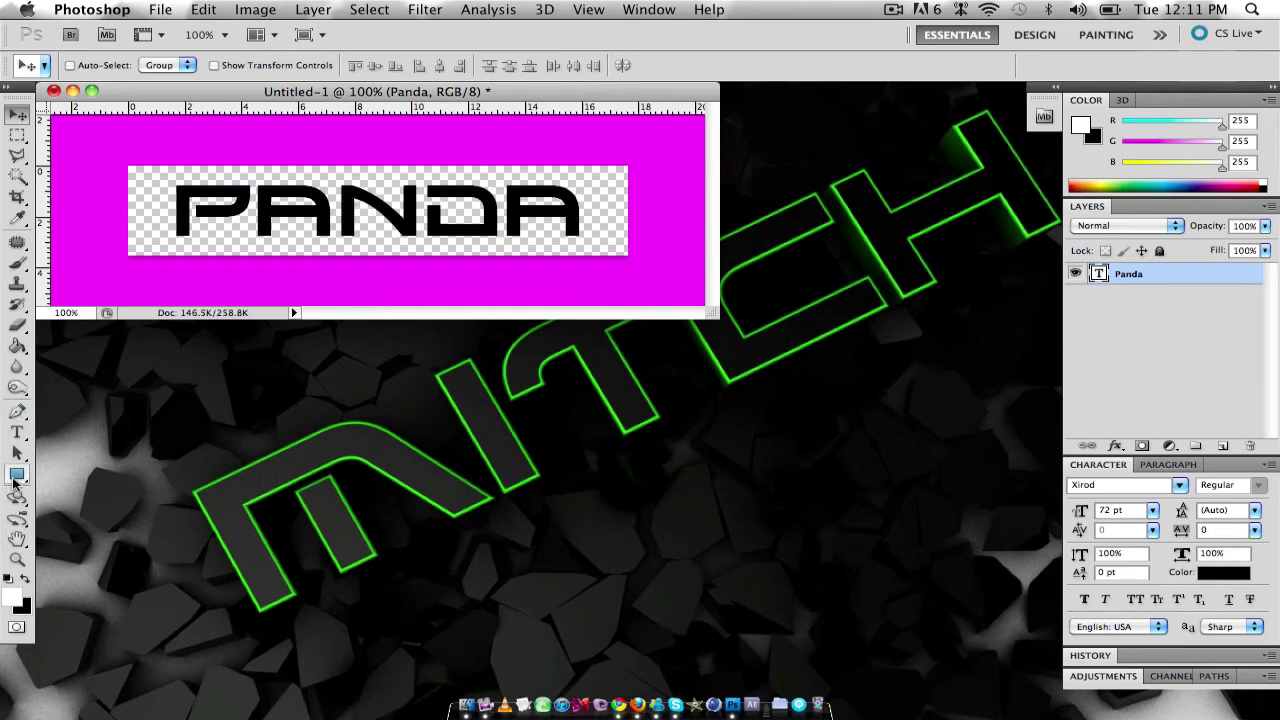
Step: Draw a white rectangle over the top half of PANDA at 100% layer opacity
click(14, 479)
click(100, 472)
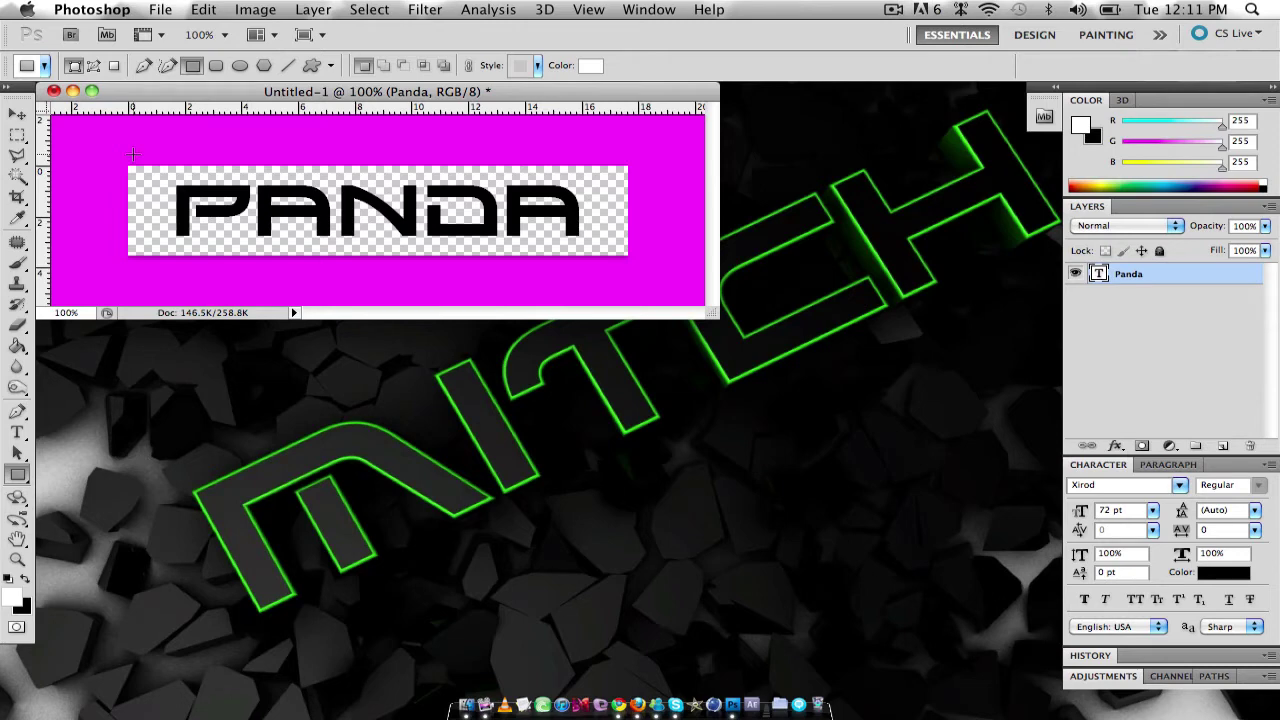
drag(133, 154, 618, 211)
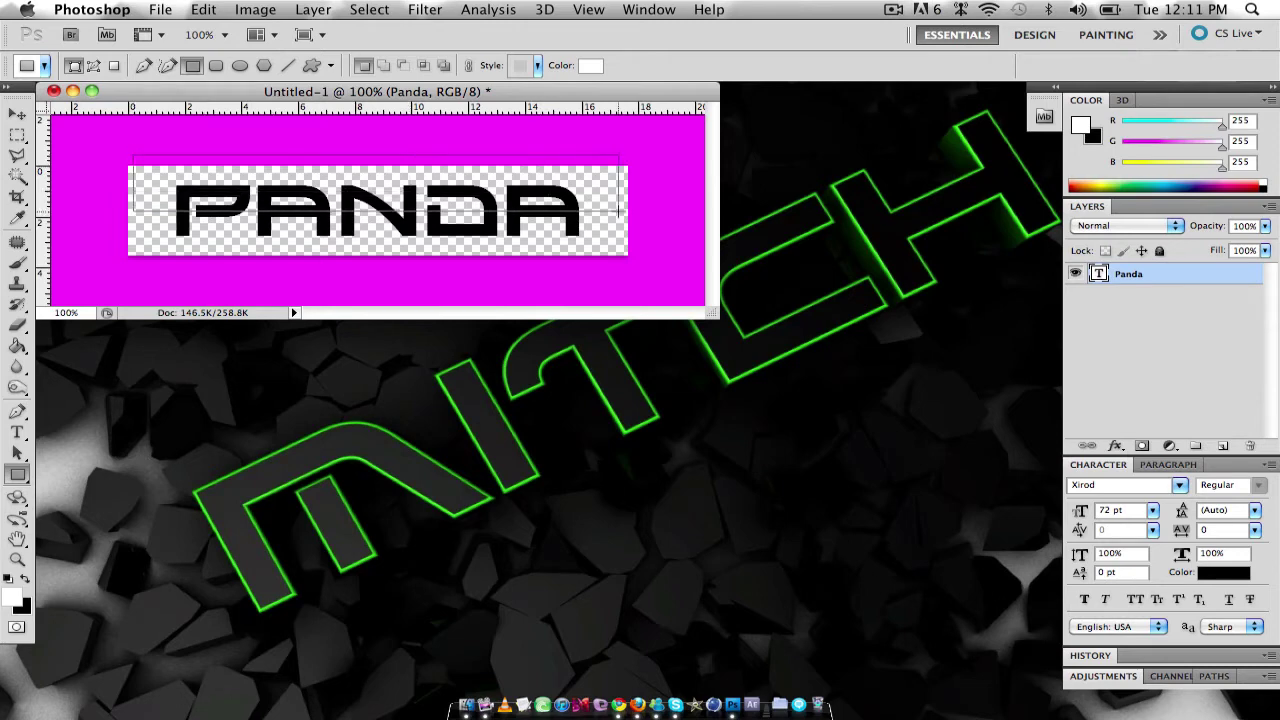
drag(618, 211, 619, 214)
key(1)
key(4)
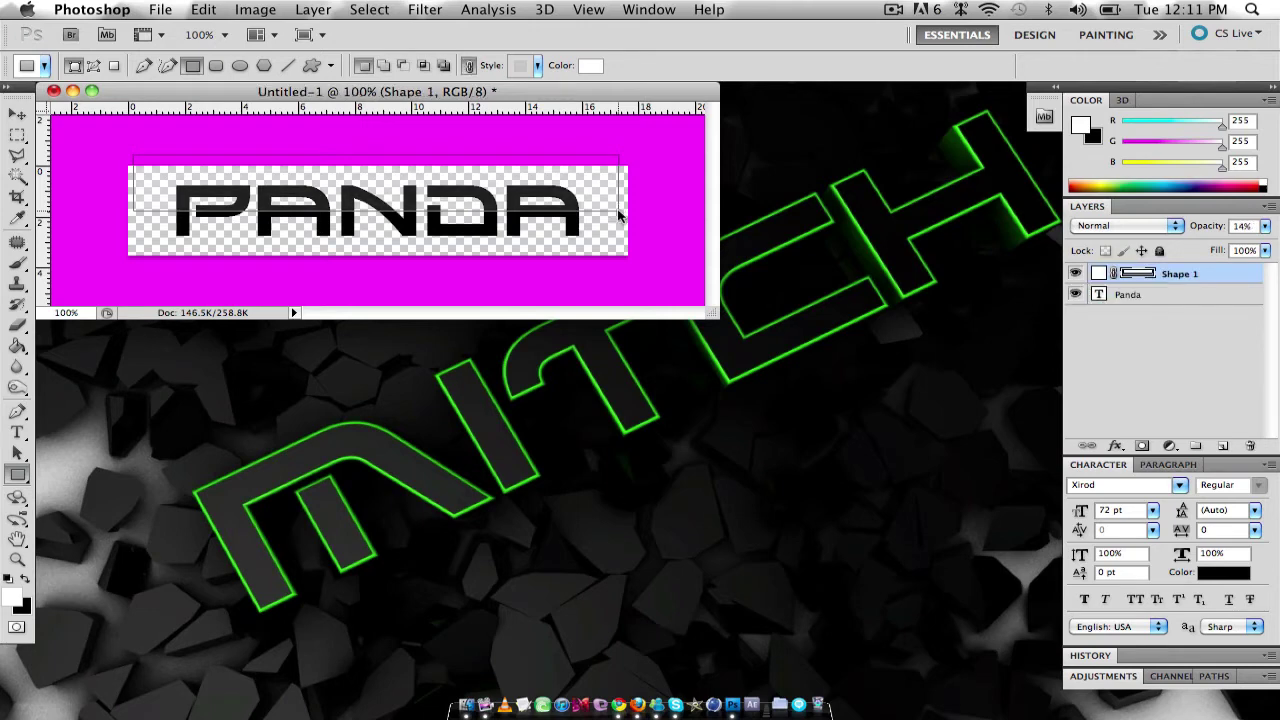
click(1264, 226)
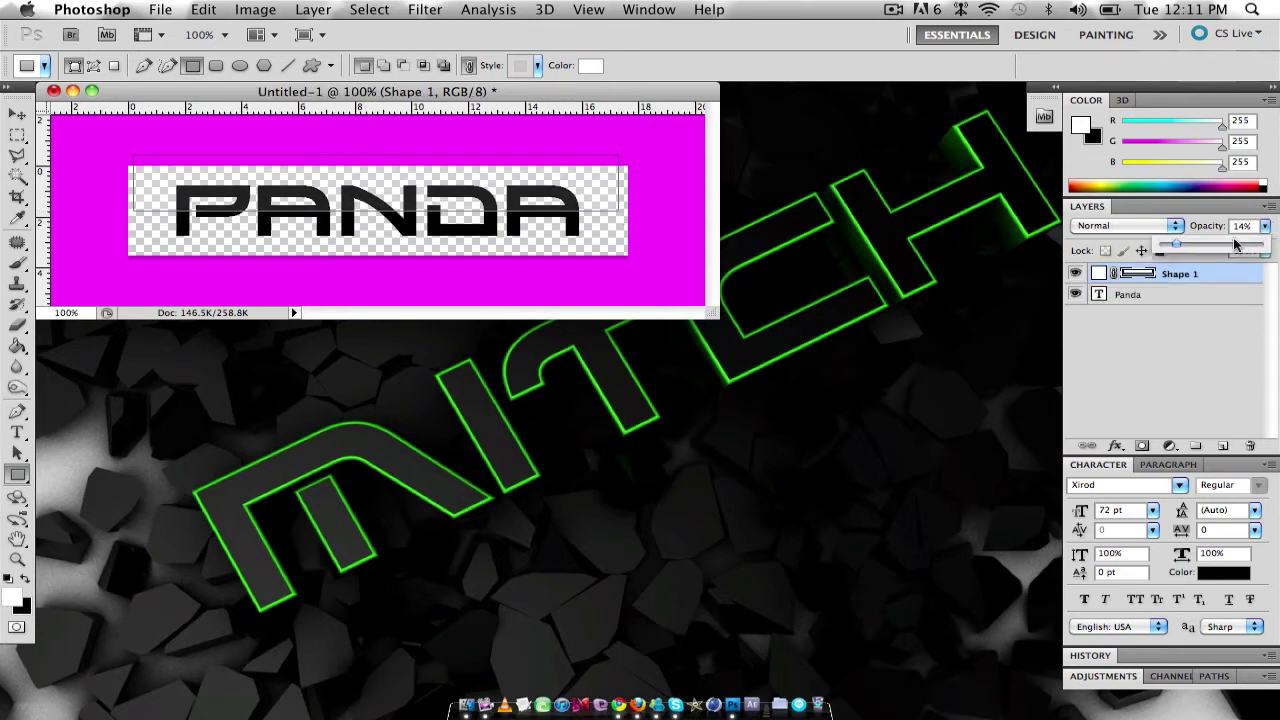
drag(1232, 244, 1278, 249)
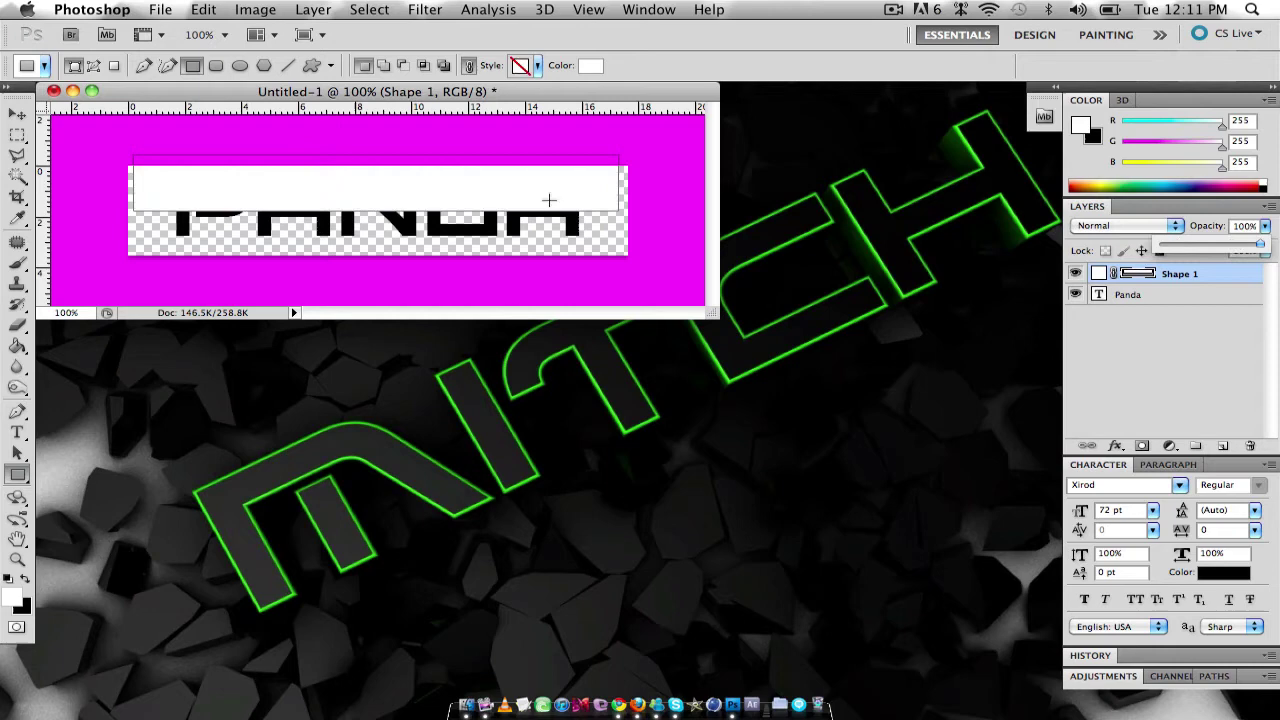
click(1186, 295)
Step: Clip the Shape 1 rectangle to the PANDA text layer
click(1230, 274)
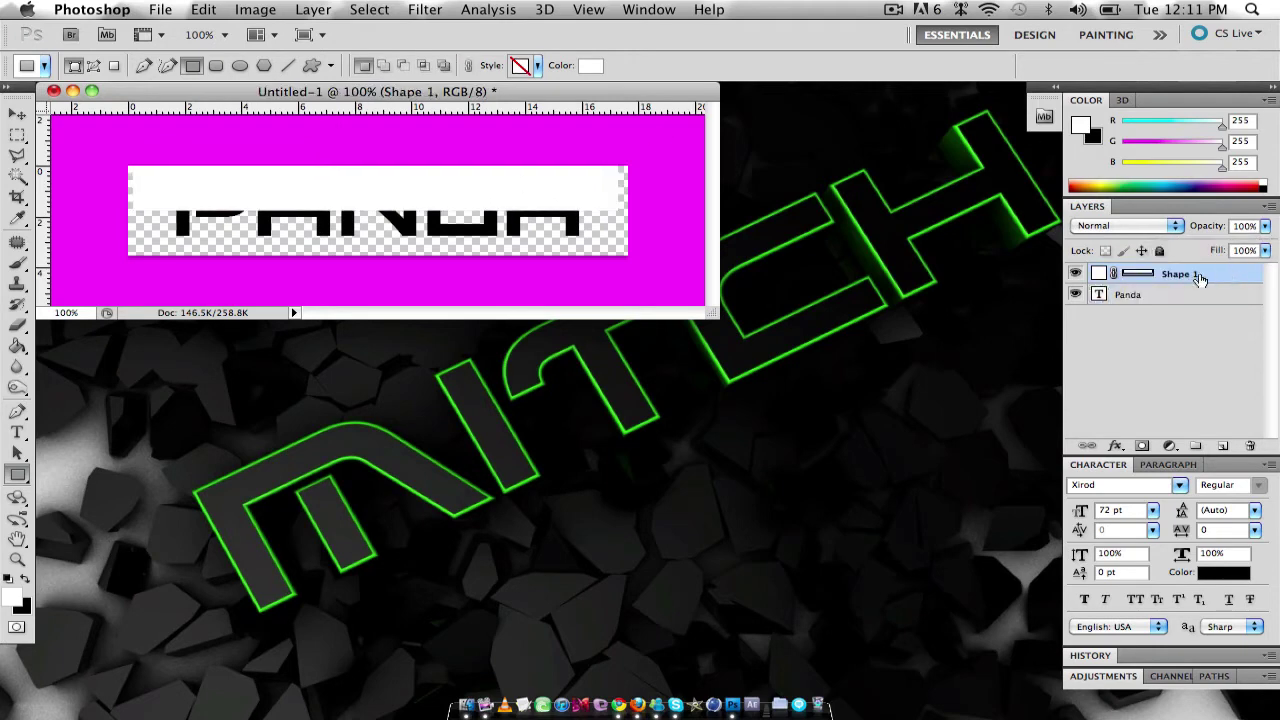
right_click(1200, 276)
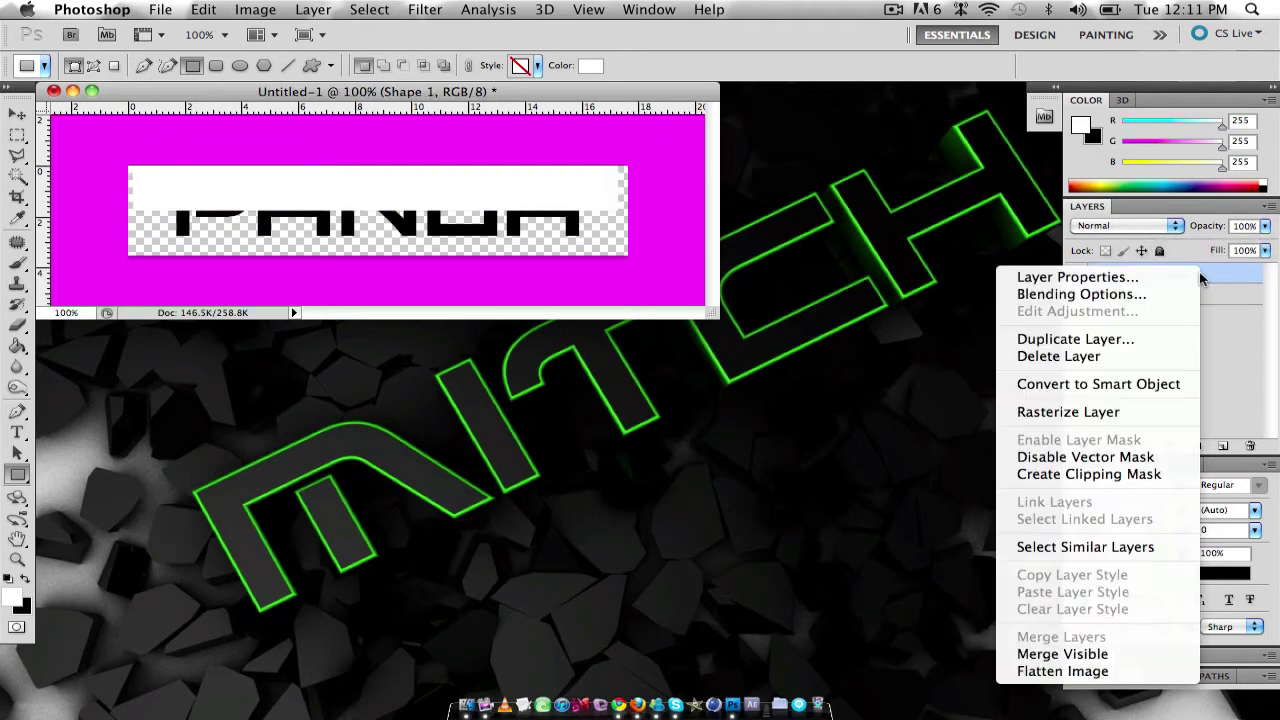
click(1100, 475)
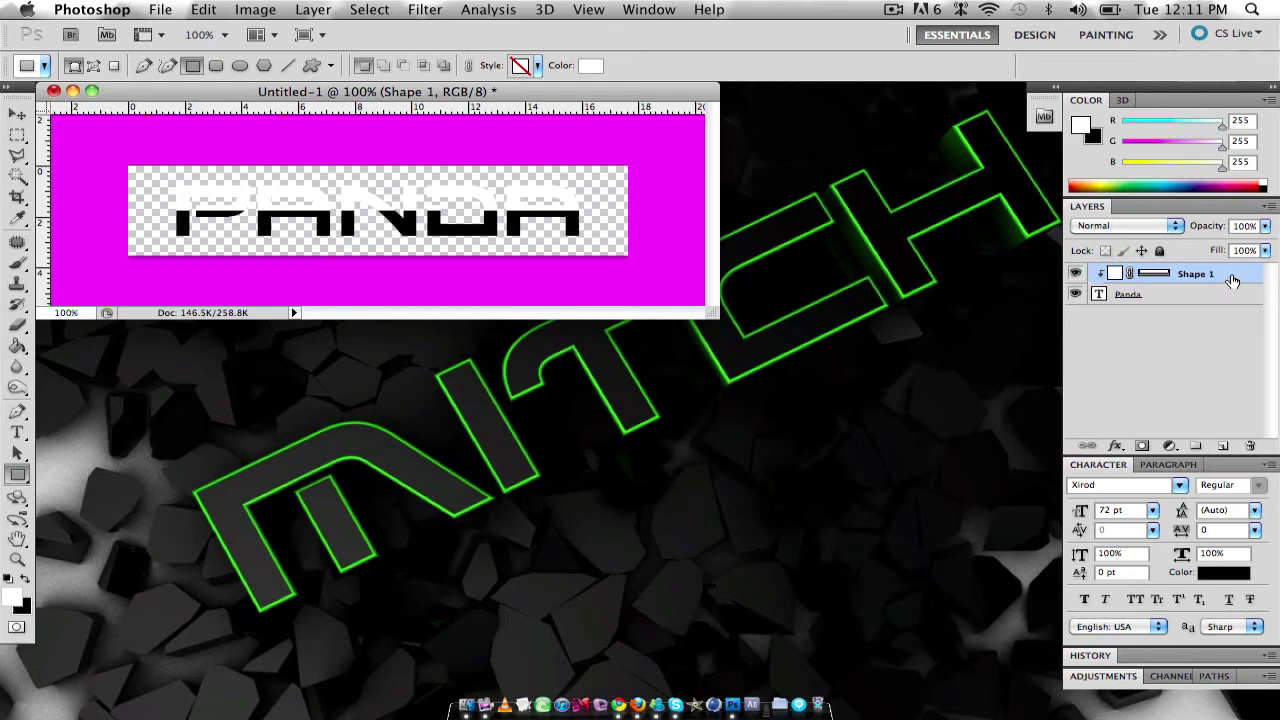
Step: Lower Shape 1 opacity to about 20% and select the Panda text layer
click(1265, 226)
drag(1209, 248, 1190, 250)
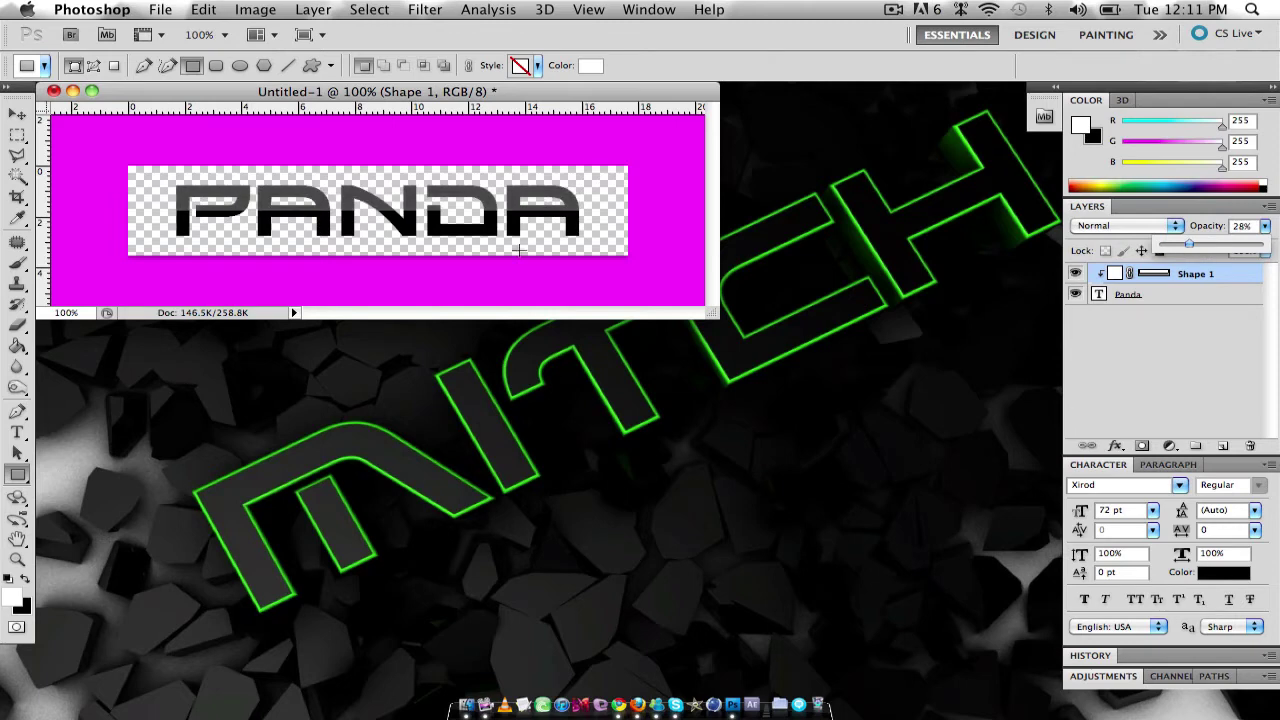
drag(1205, 250, 1181, 249)
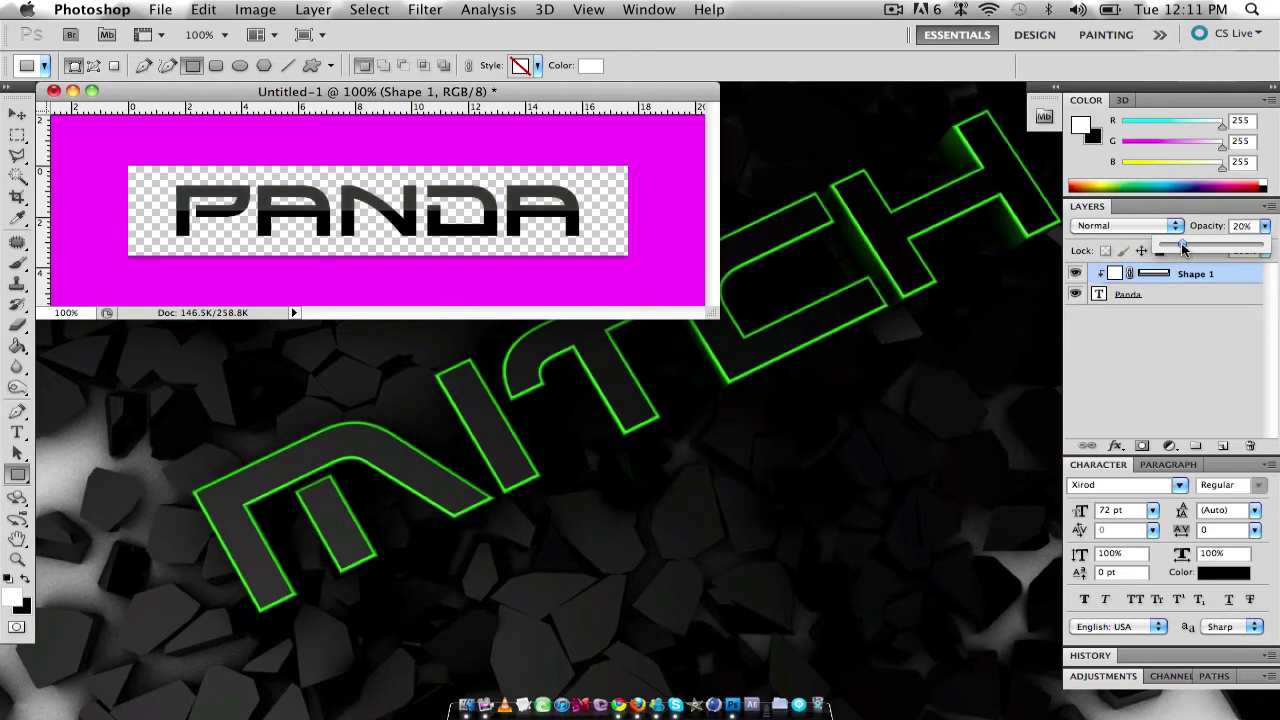
click(1195, 295)
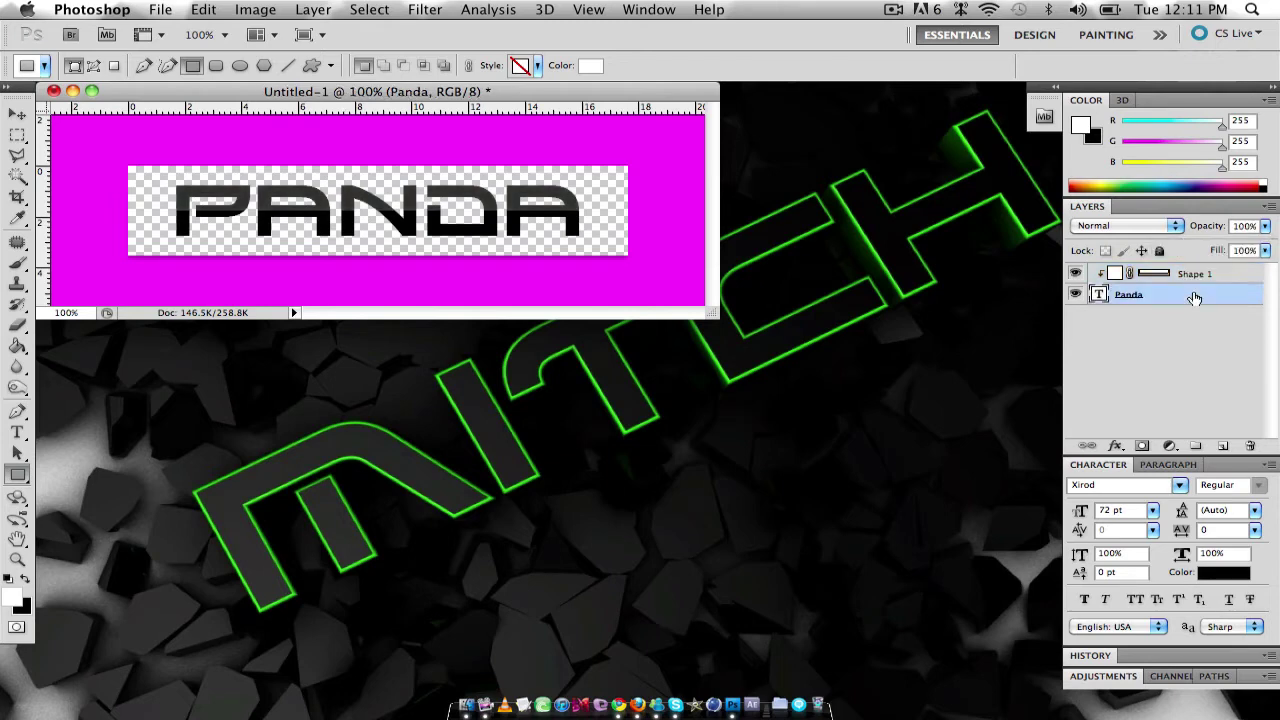
click(1229, 279)
Step: Give the PANDA text a drop shadow and a 2 px bright green outside stroke
double_click(1225, 295)
click(706, 242)
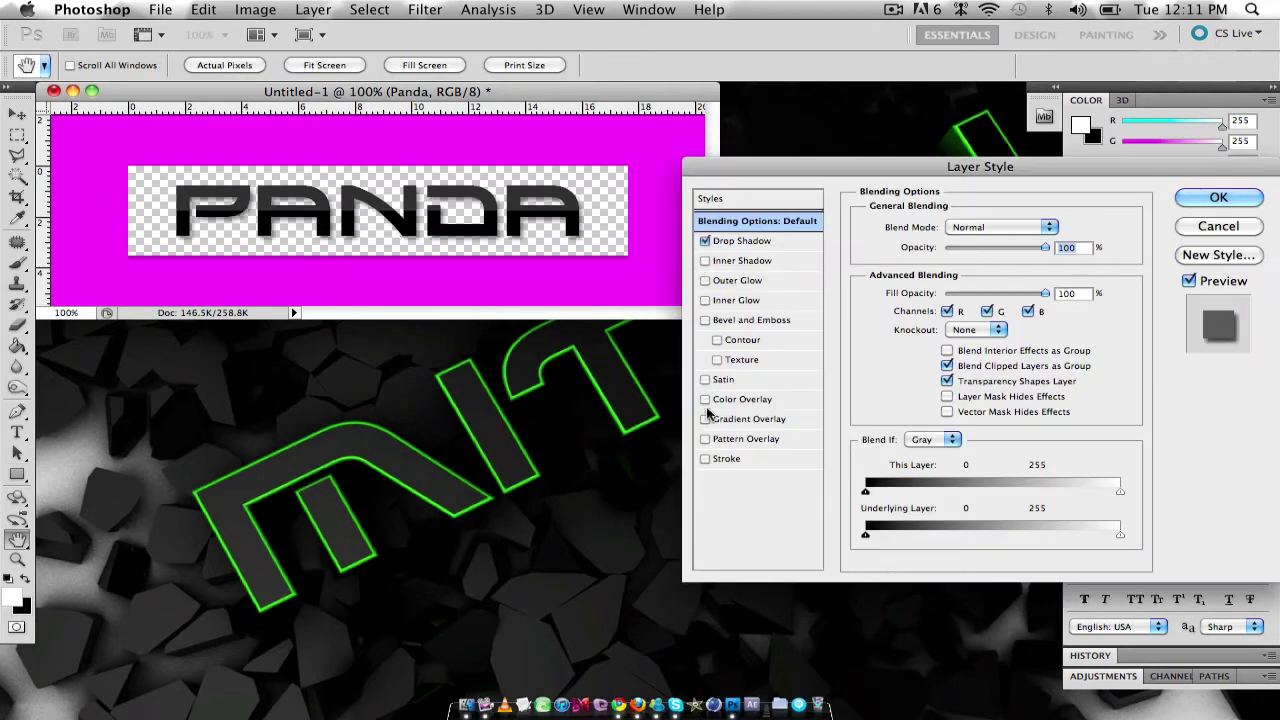
click(707, 457)
click(727, 458)
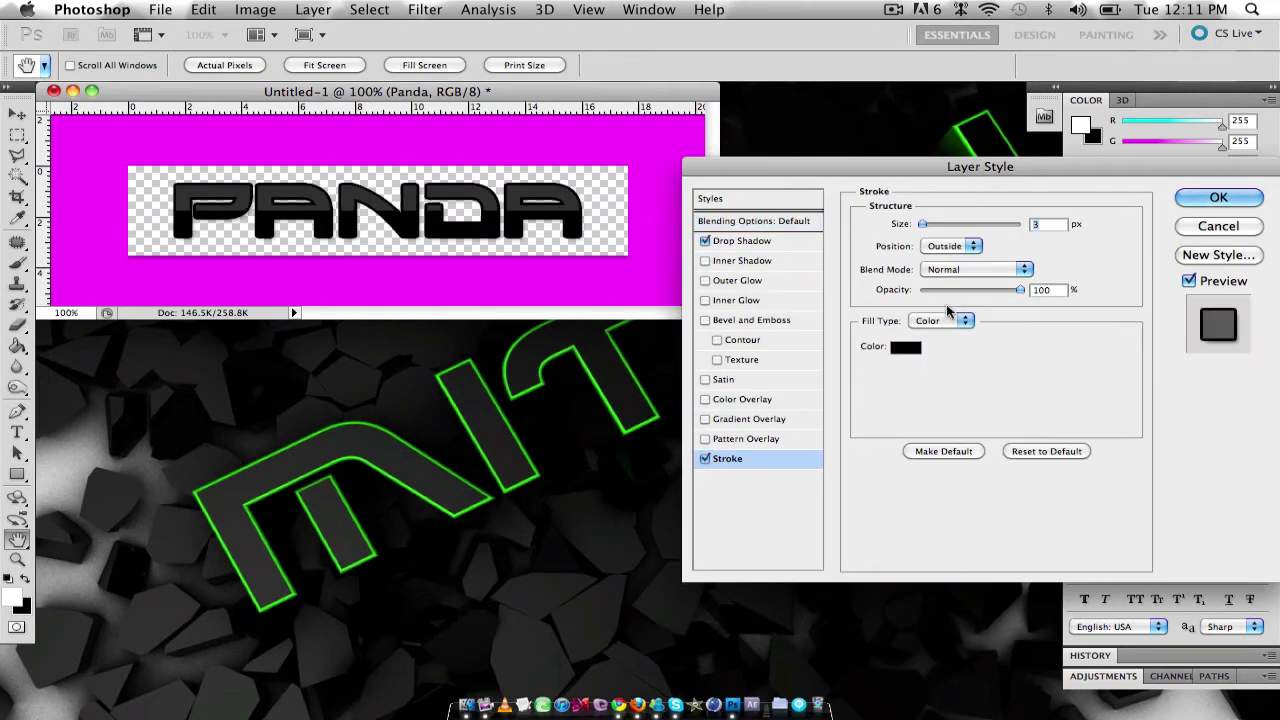
click(903, 350)
click(1003, 528)
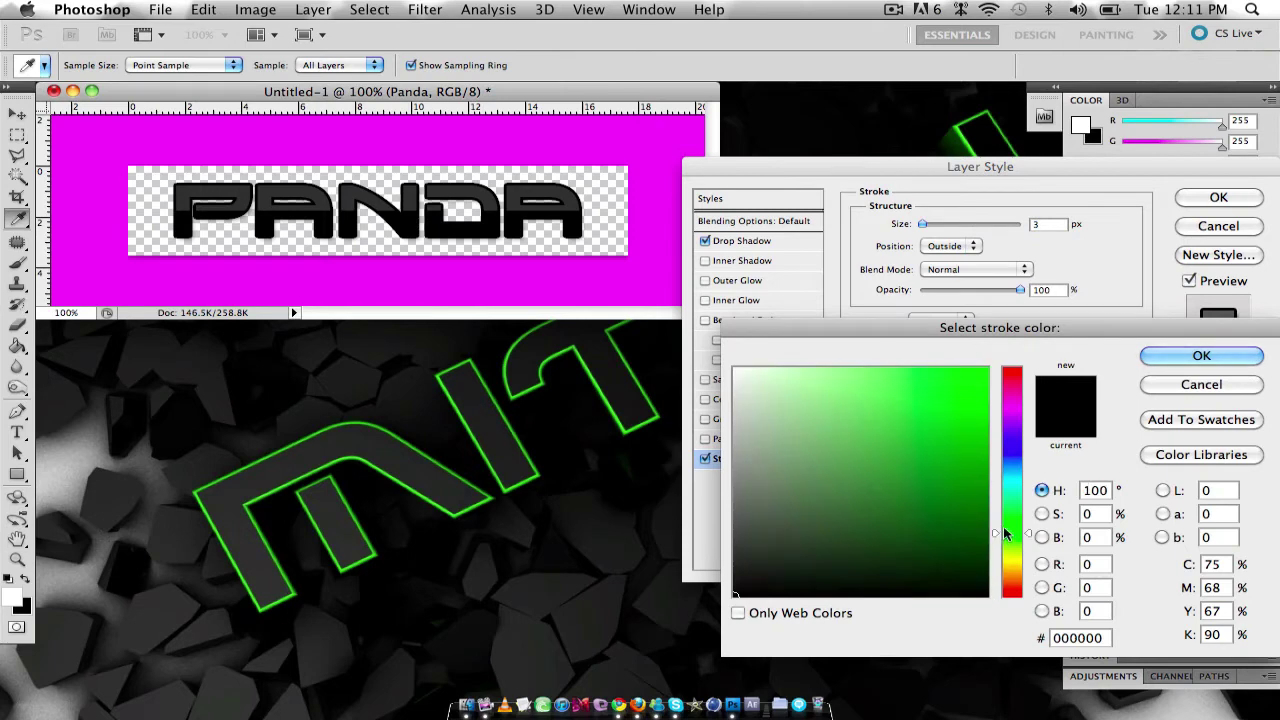
drag(930, 460, 1057, 346)
click(1174, 353)
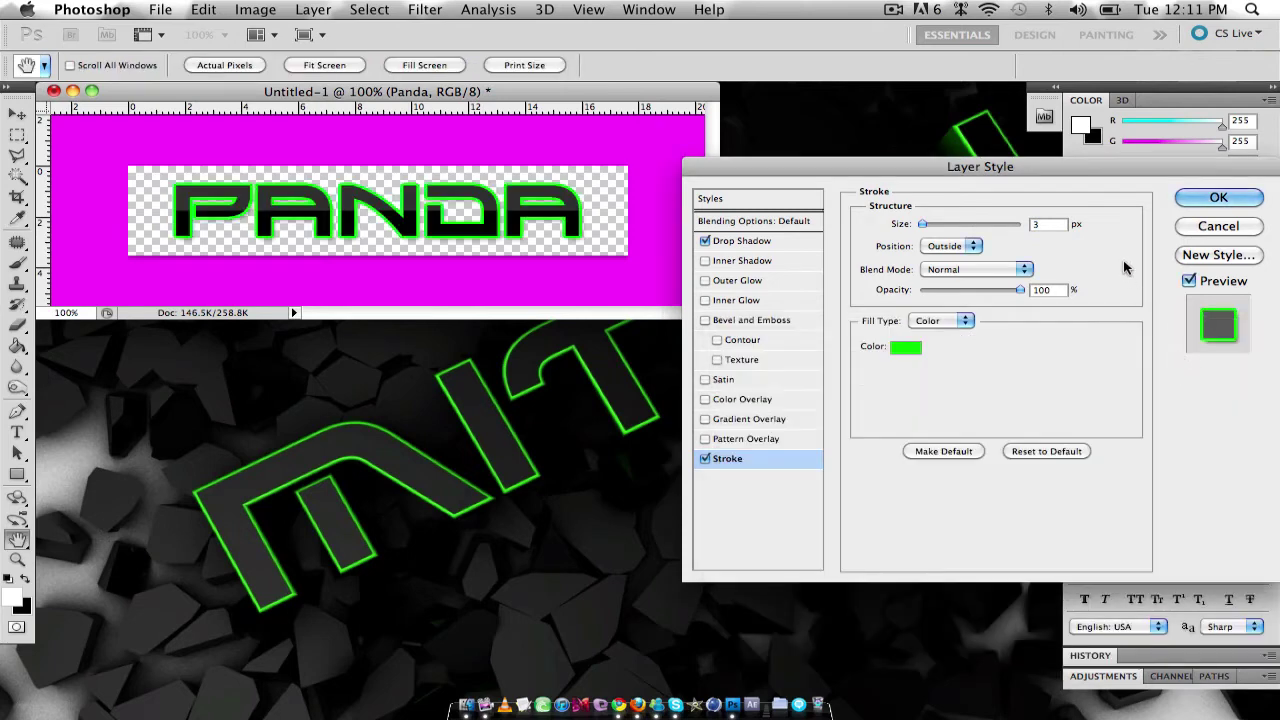
text(2)
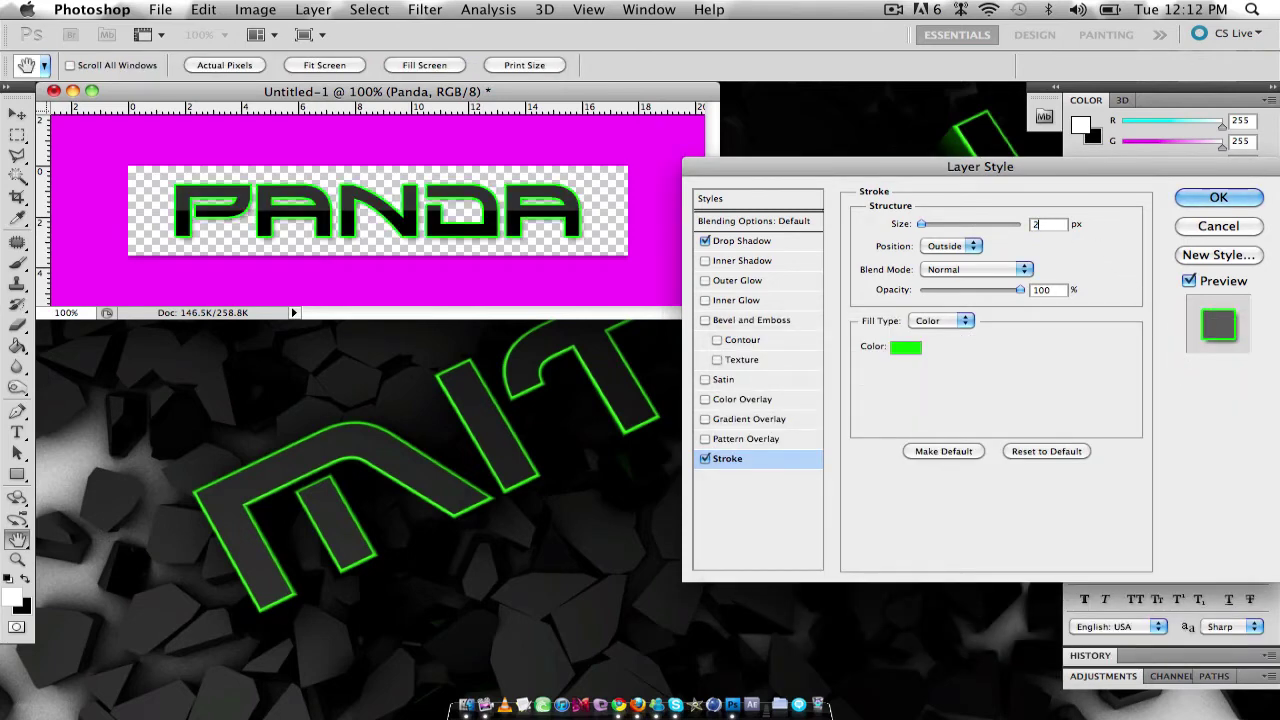
click(1218, 197)
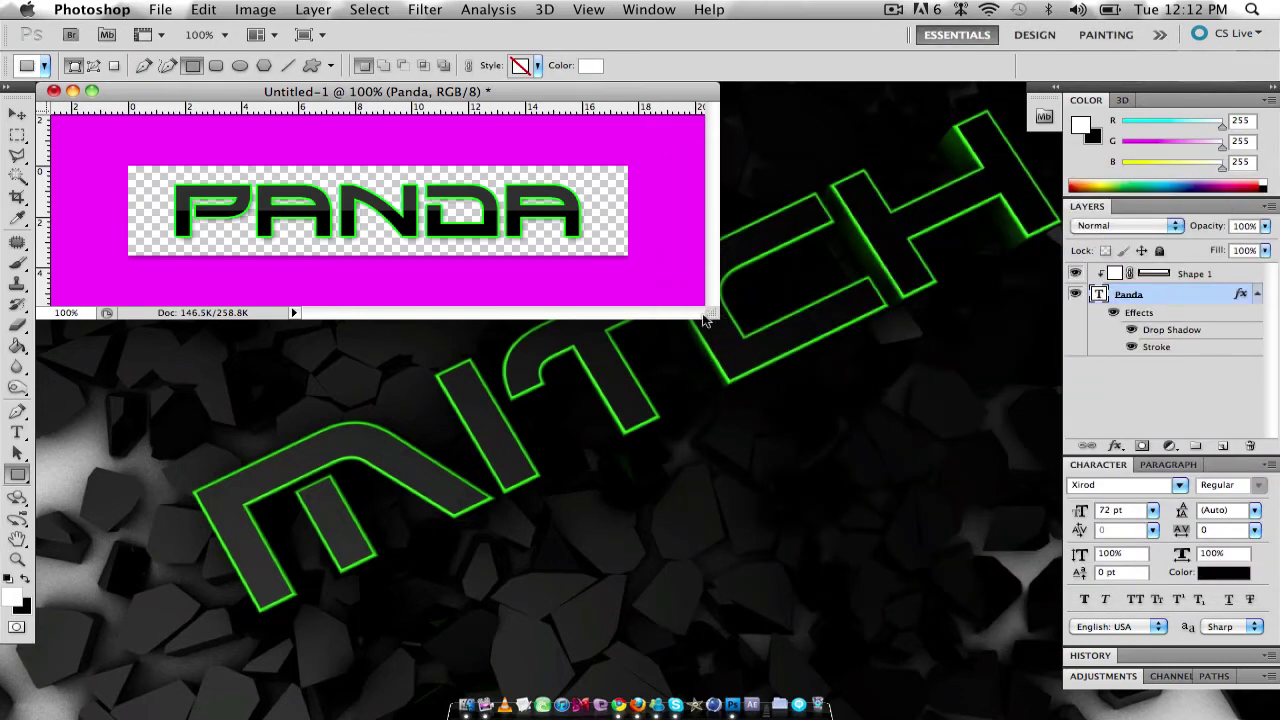
Step: Shrink the PANDA document window slightly and select the Shape 1 layer
drag(711, 314, 753, 338)
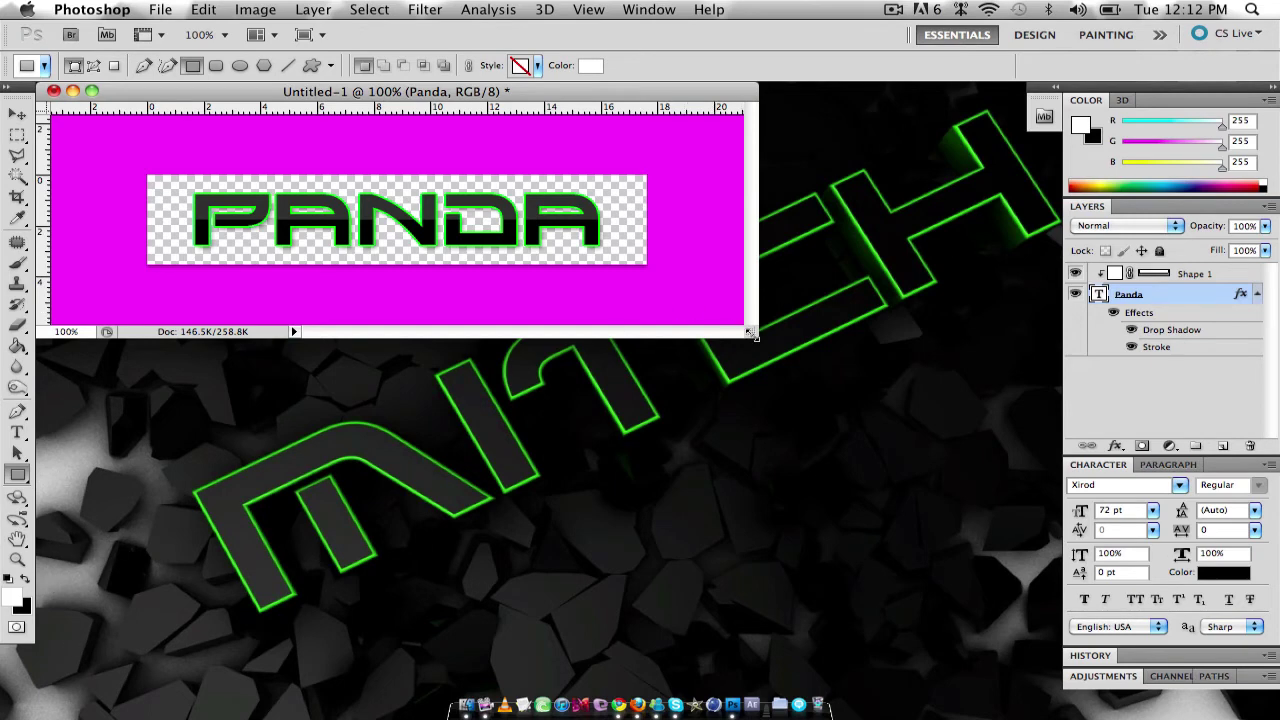
drag(753, 336, 680, 292)
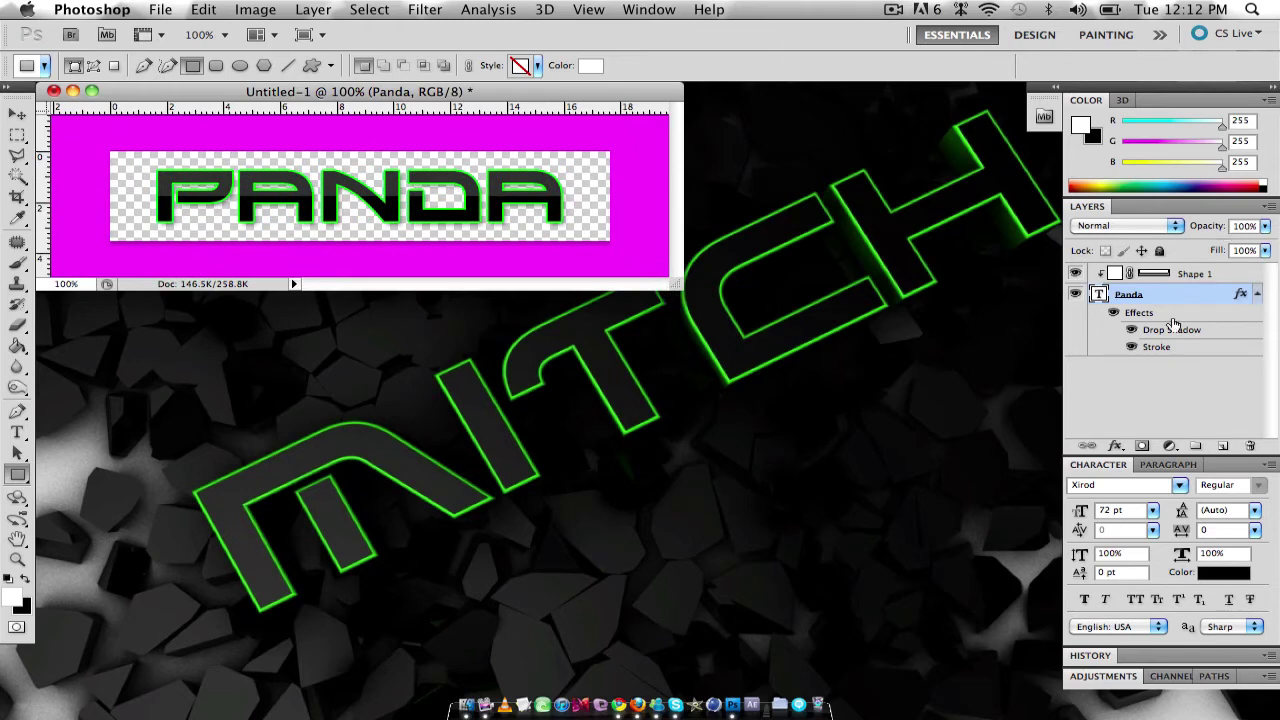
click(1224, 273)
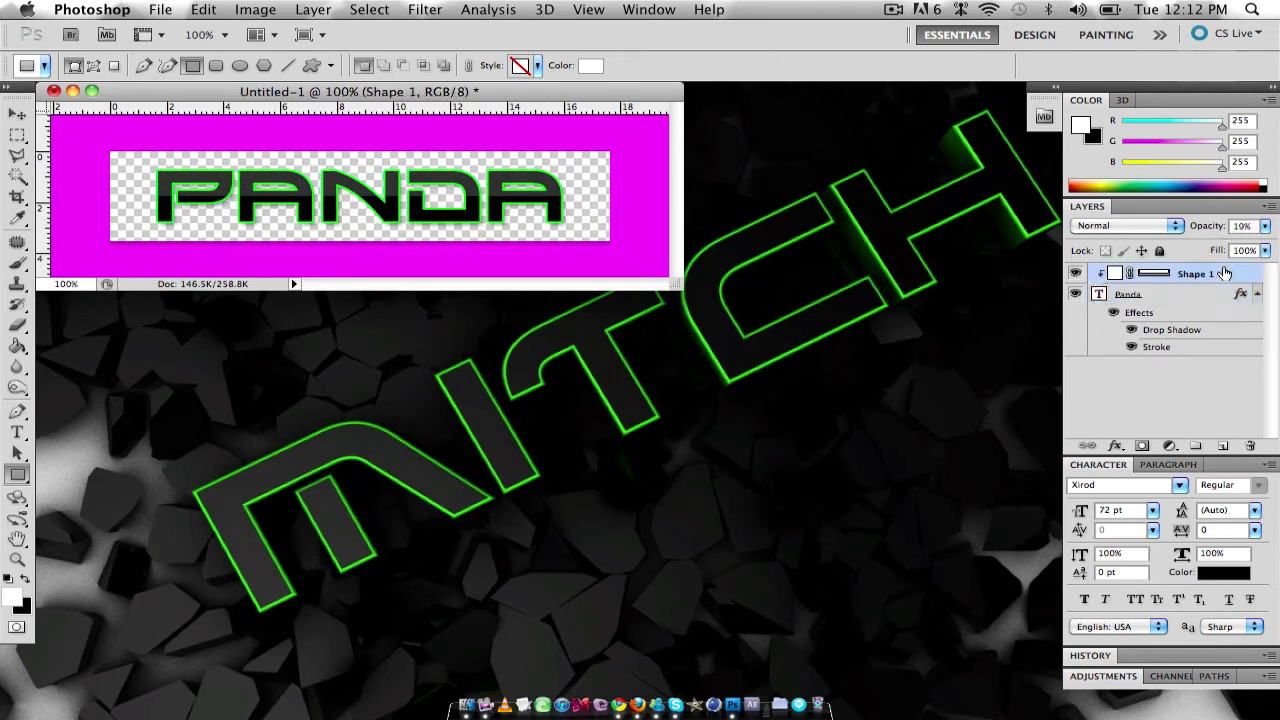
Step: Replace the gloss rectangle with a wide white ellipse over the top of PANDA
key(Delete)
click(22, 476)
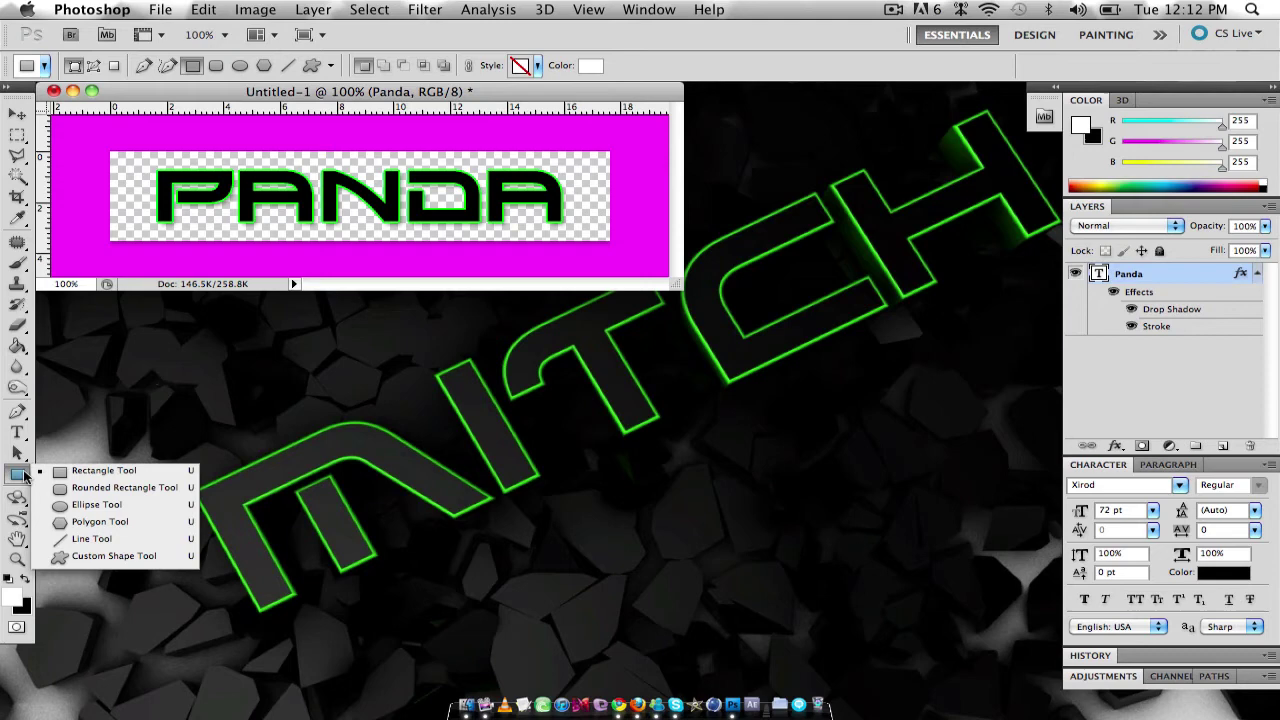
click(147, 507)
drag(100, 122, 590, 210)
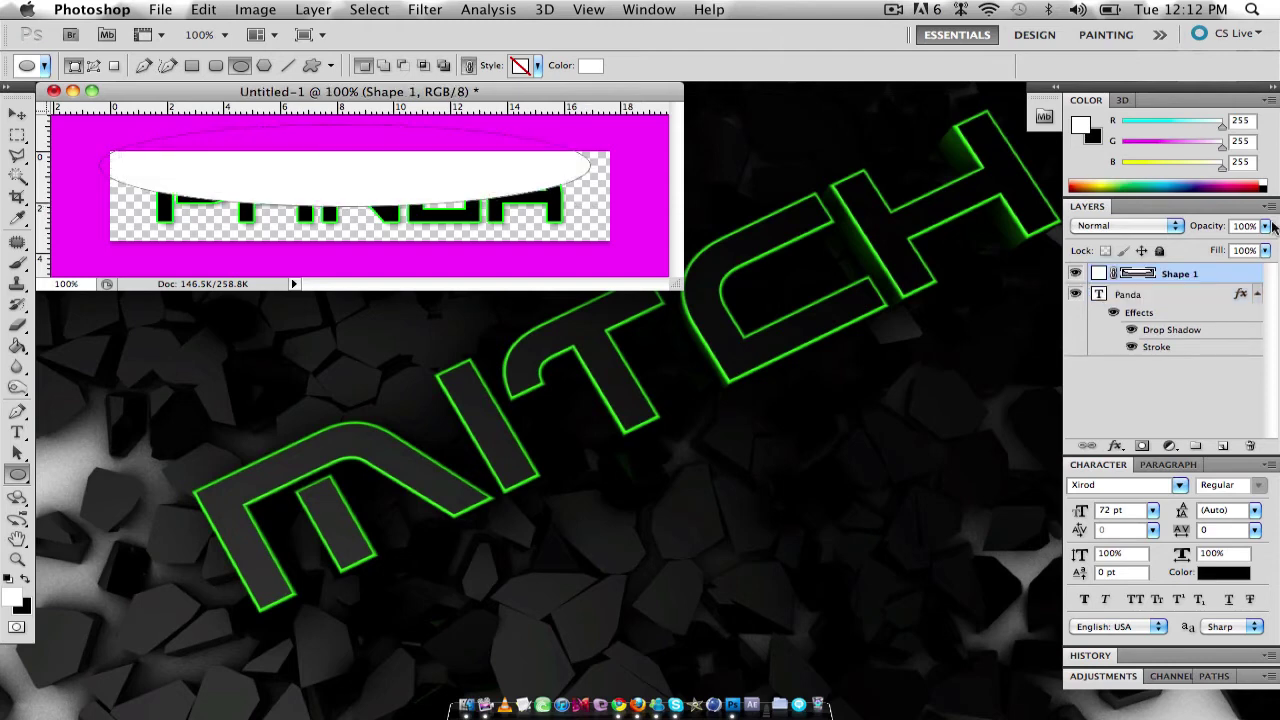
Step: Clip the ellipse to PANDA, fade it to 28% opacity and nudge it down
right_click(1222, 274)
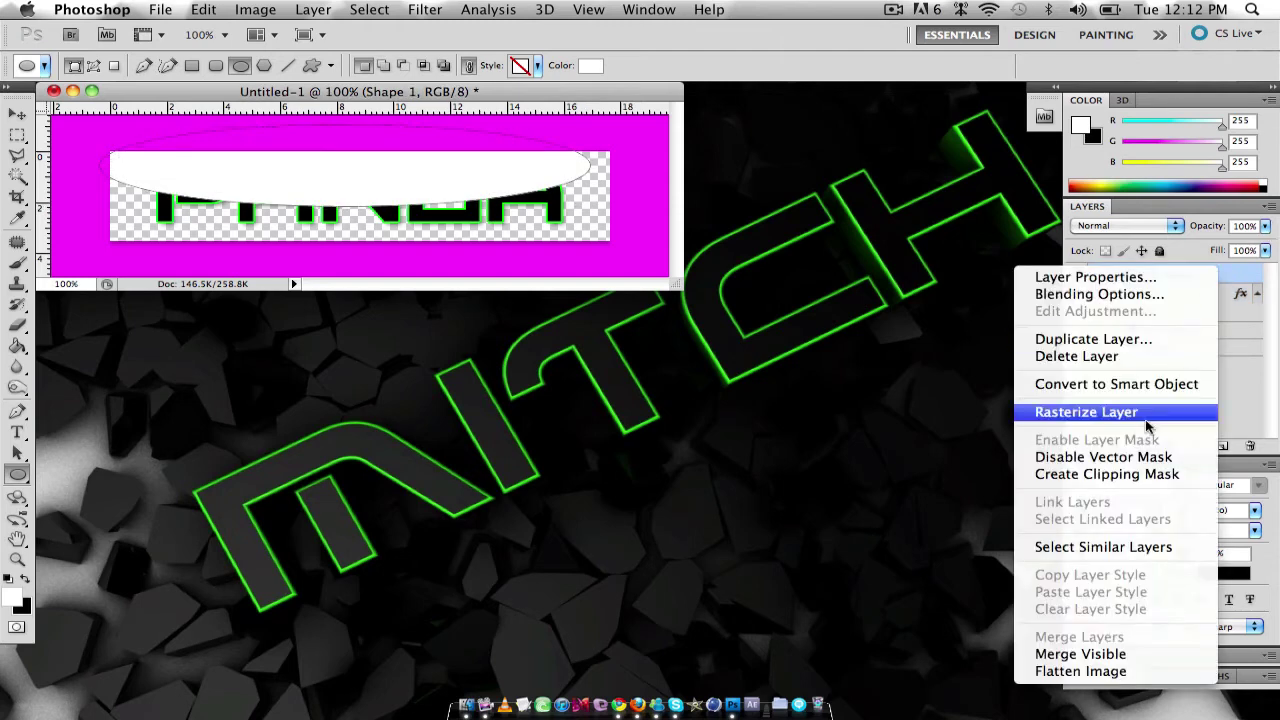
click(1124, 476)
click(1265, 226)
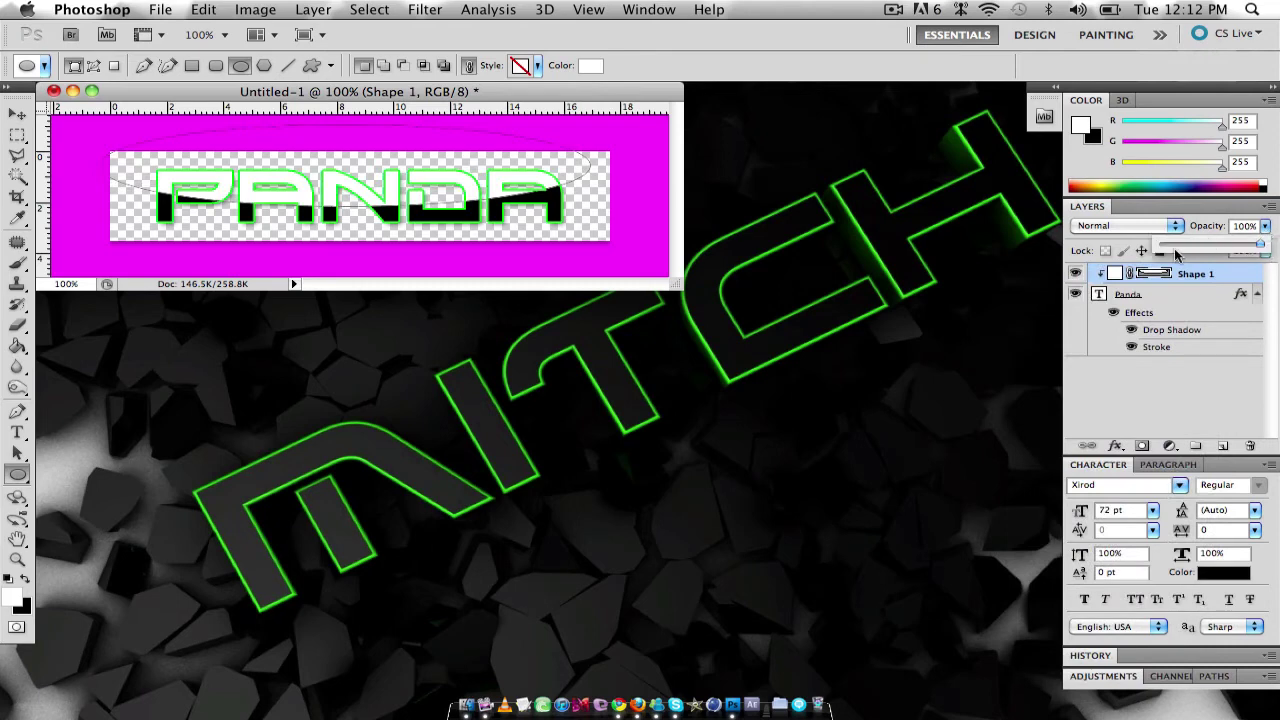
drag(1177, 247, 1191, 247)
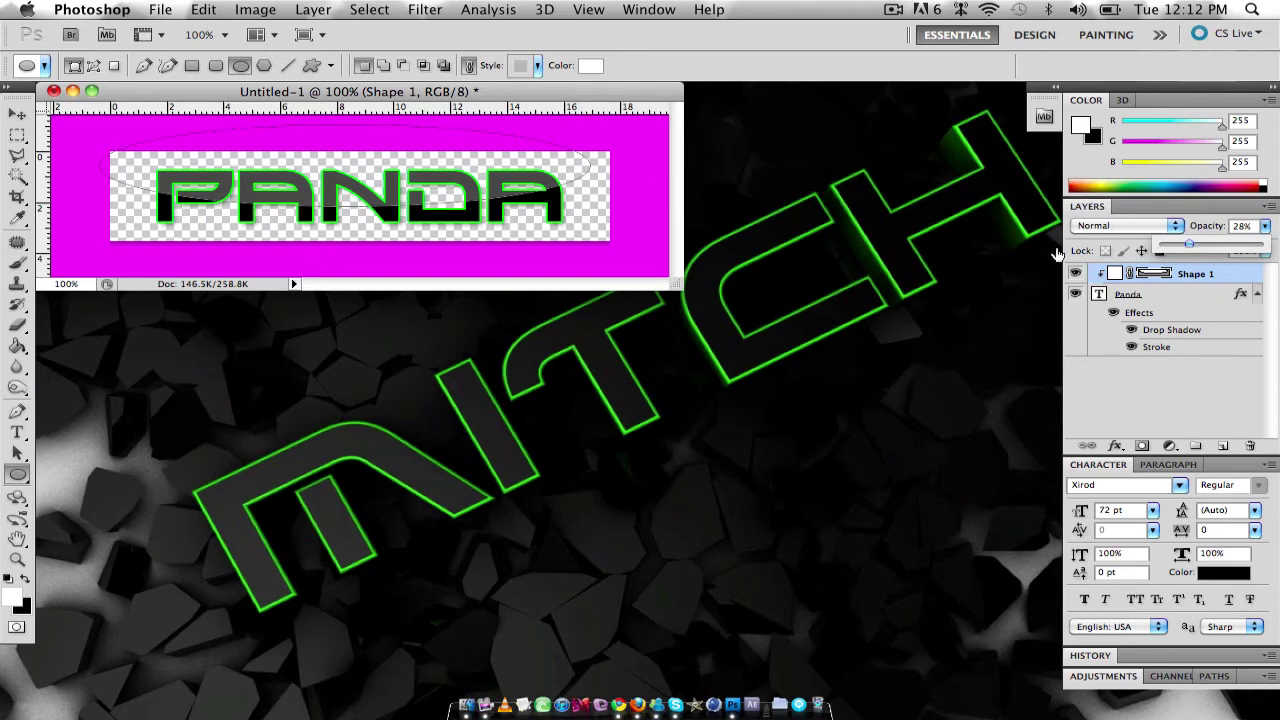
click(17, 113)
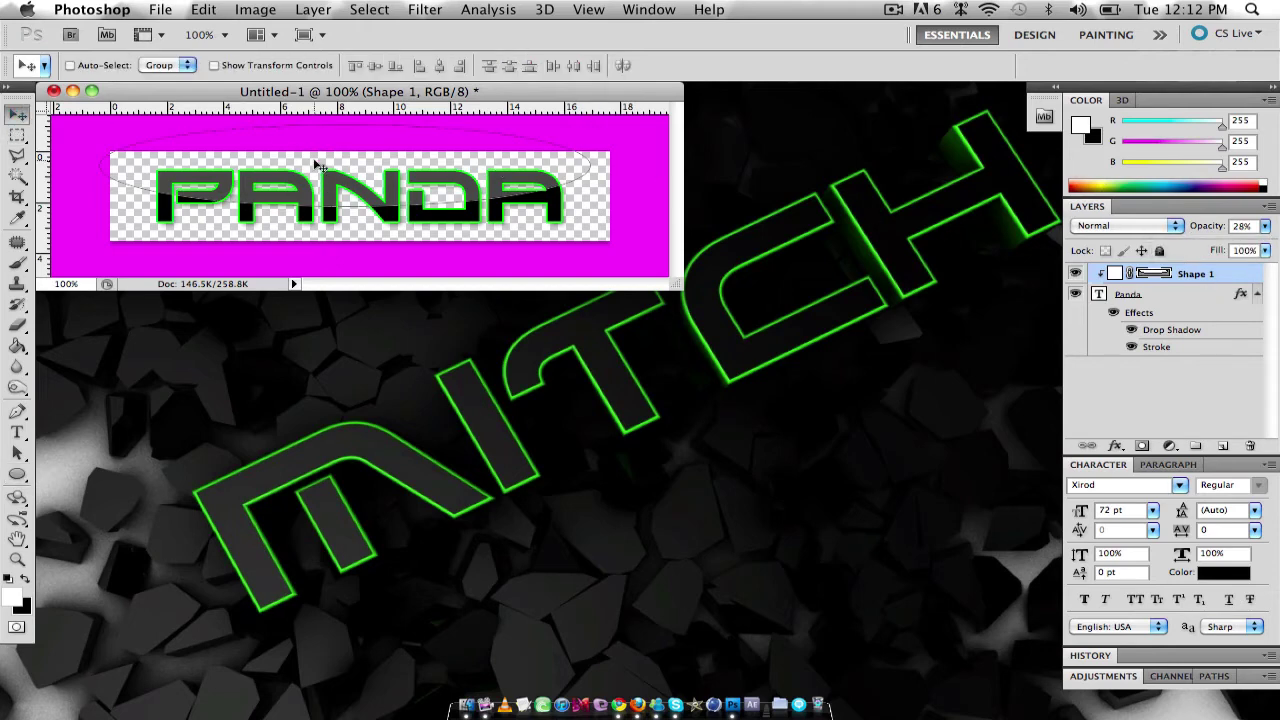
drag(315, 160, 320, 162)
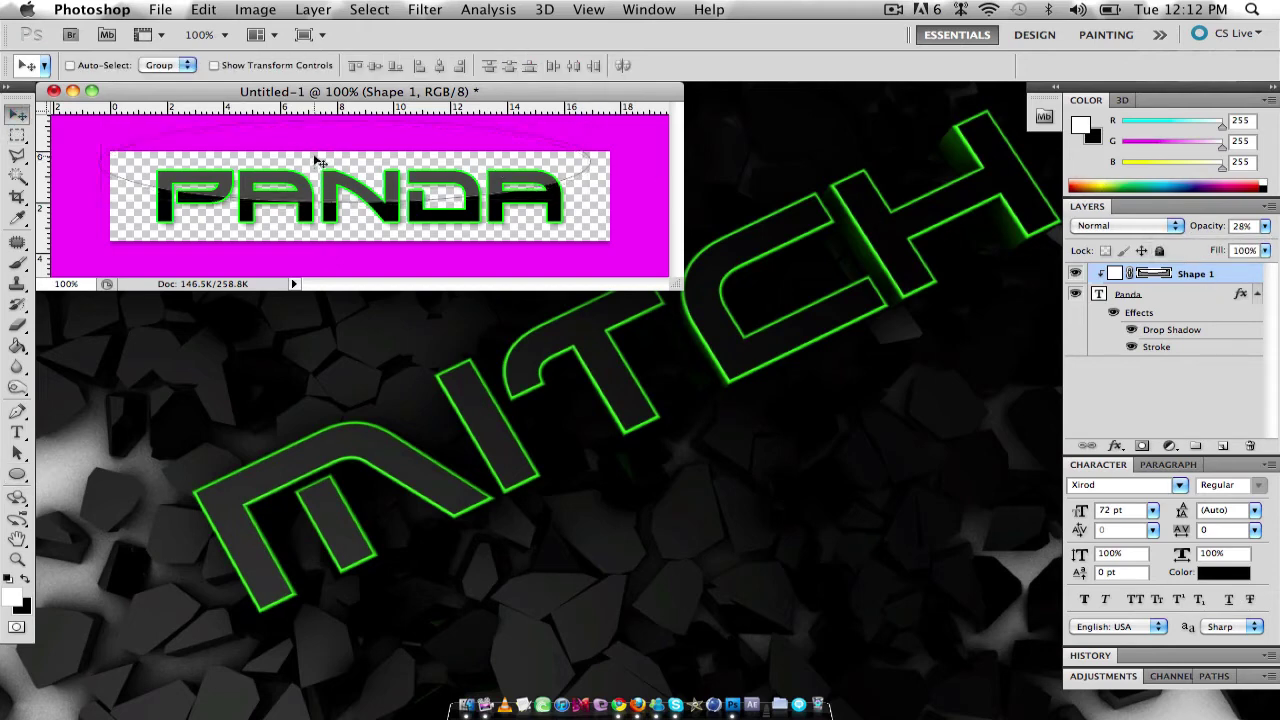
Step: Delete the Shape 1 ellipse gloss layer, leaving only the PANDA text
click(1090, 295)
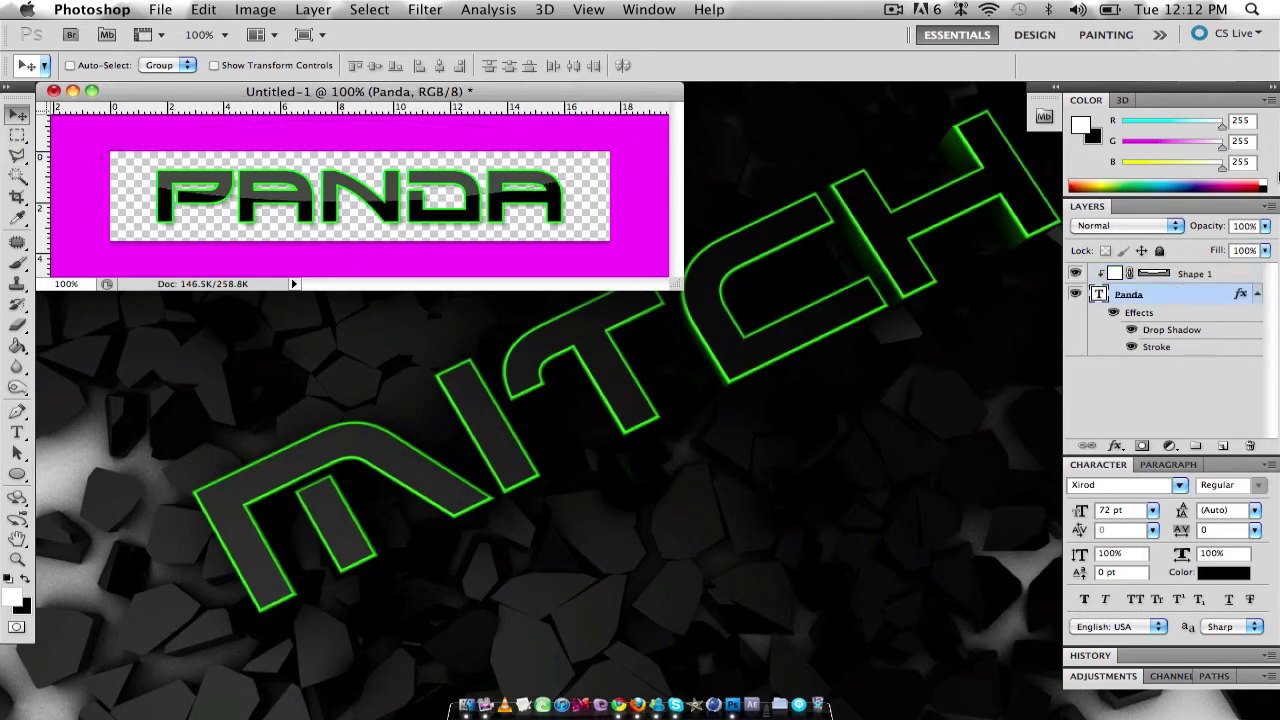
click(1245, 274)
key(Delete)
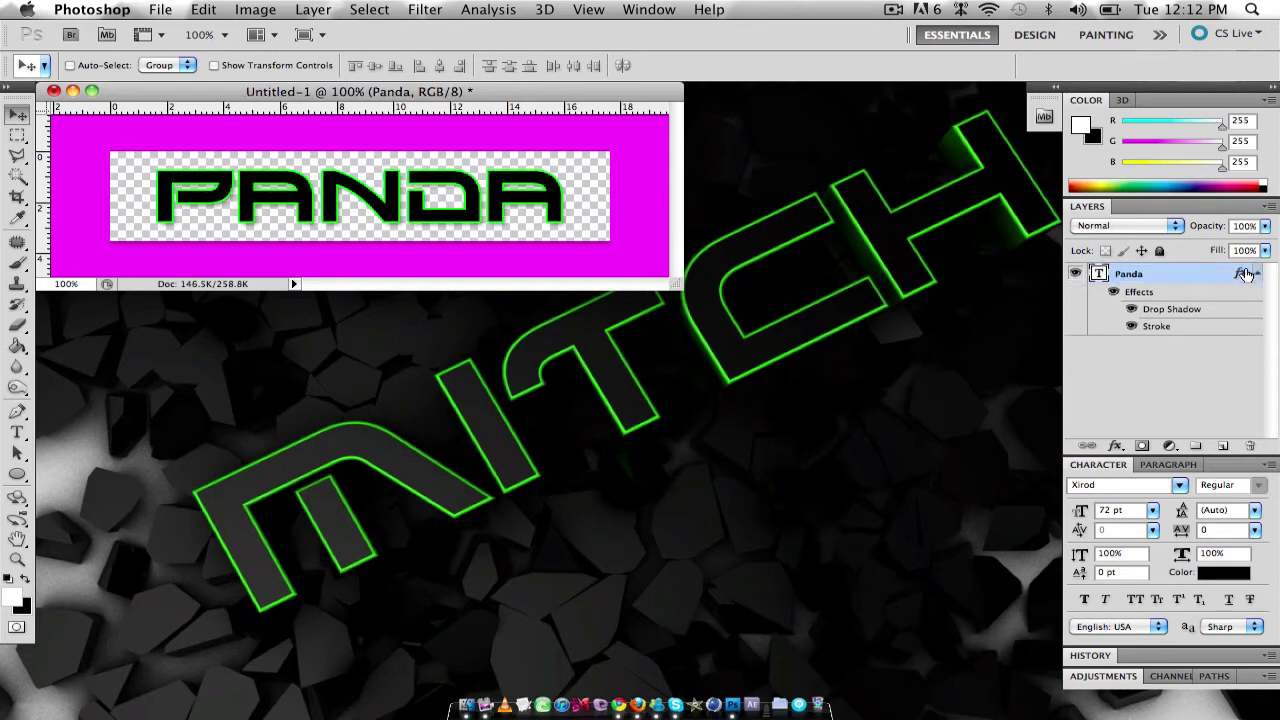
Step: Close Untitled-1 without saving and bring Photoshop back to the front
click(55, 91)
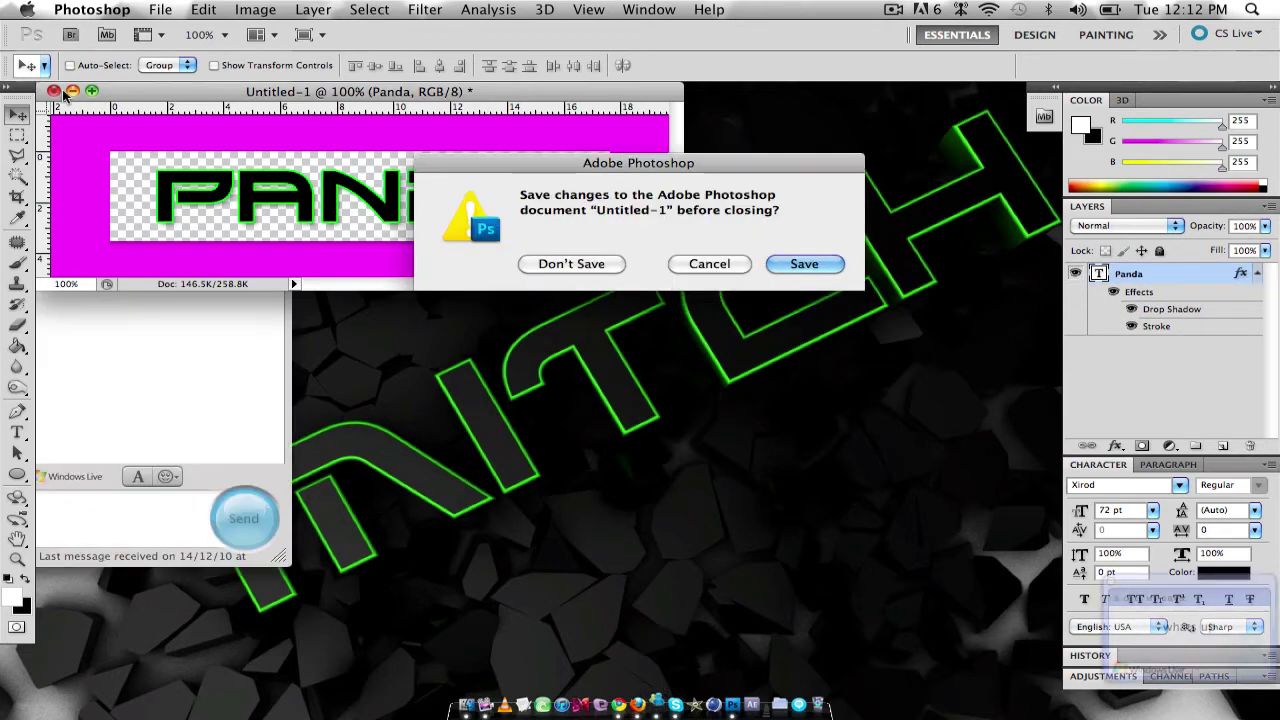
click(549, 268)
click(89, 330)
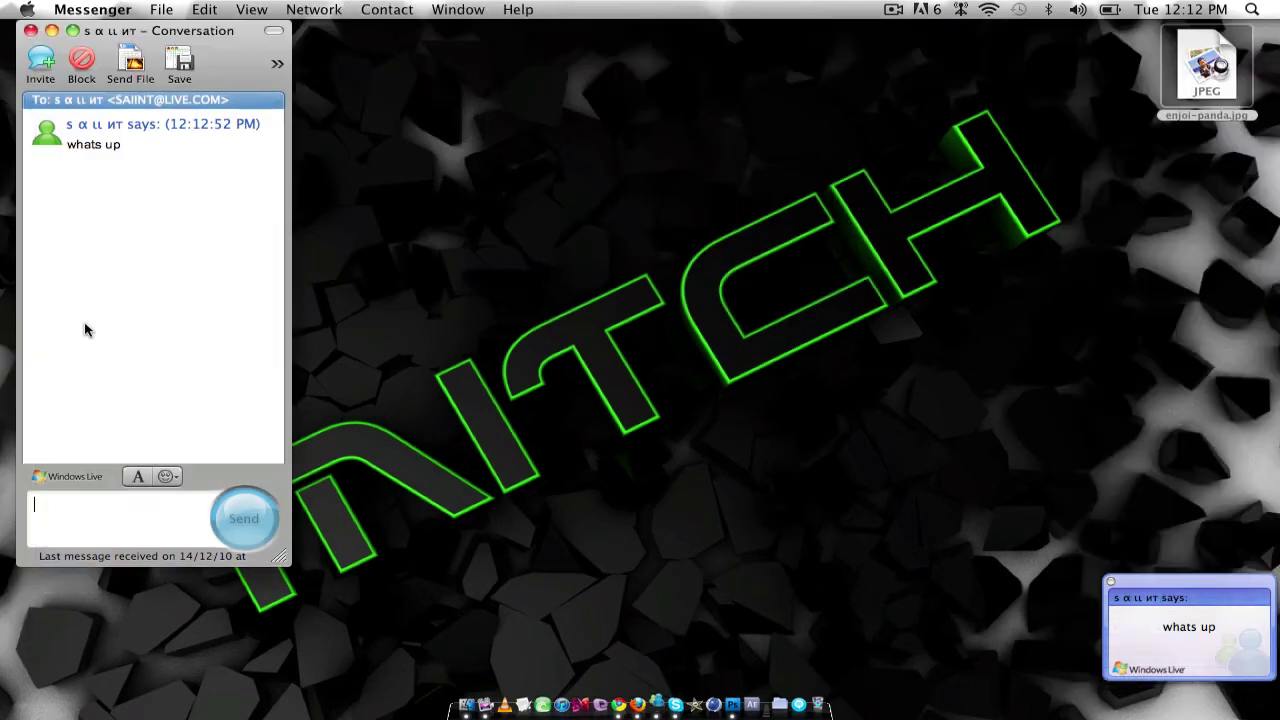
click(45, 27)
click(652, 700)
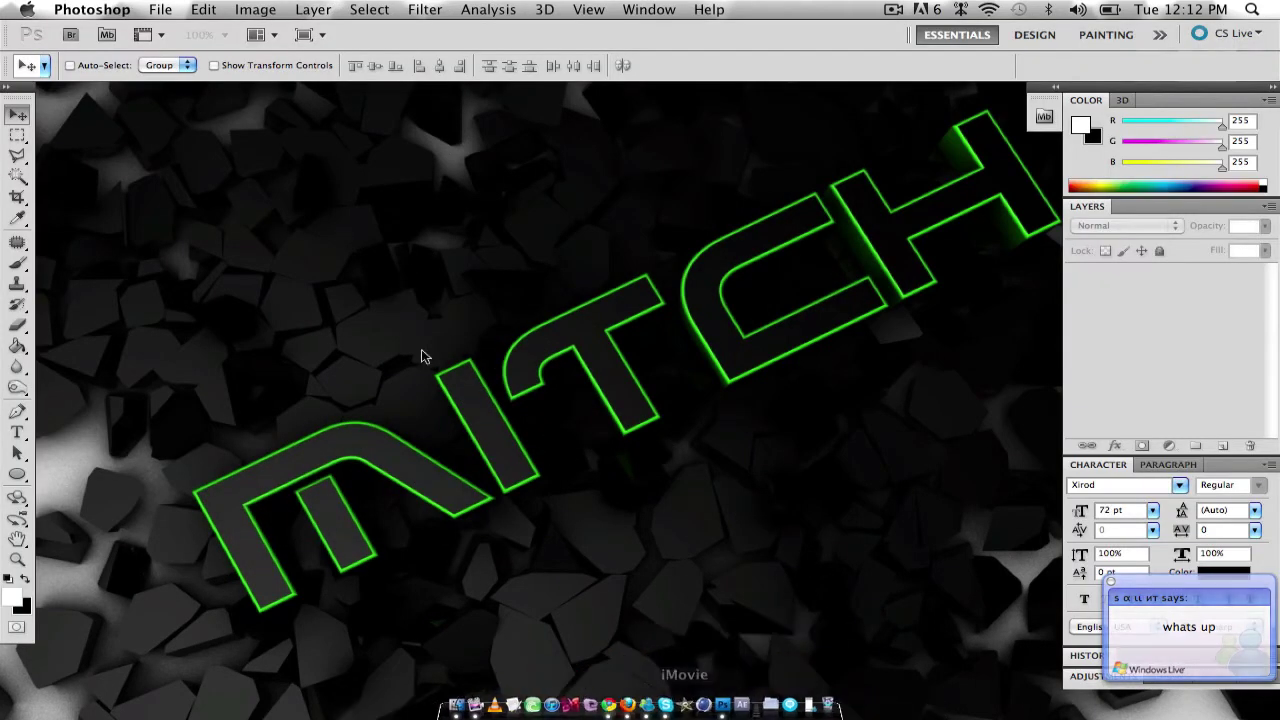
Step: Open youtubebackgroundtemplate.psd from the Templates folder
click(163, 9)
click(180, 48)
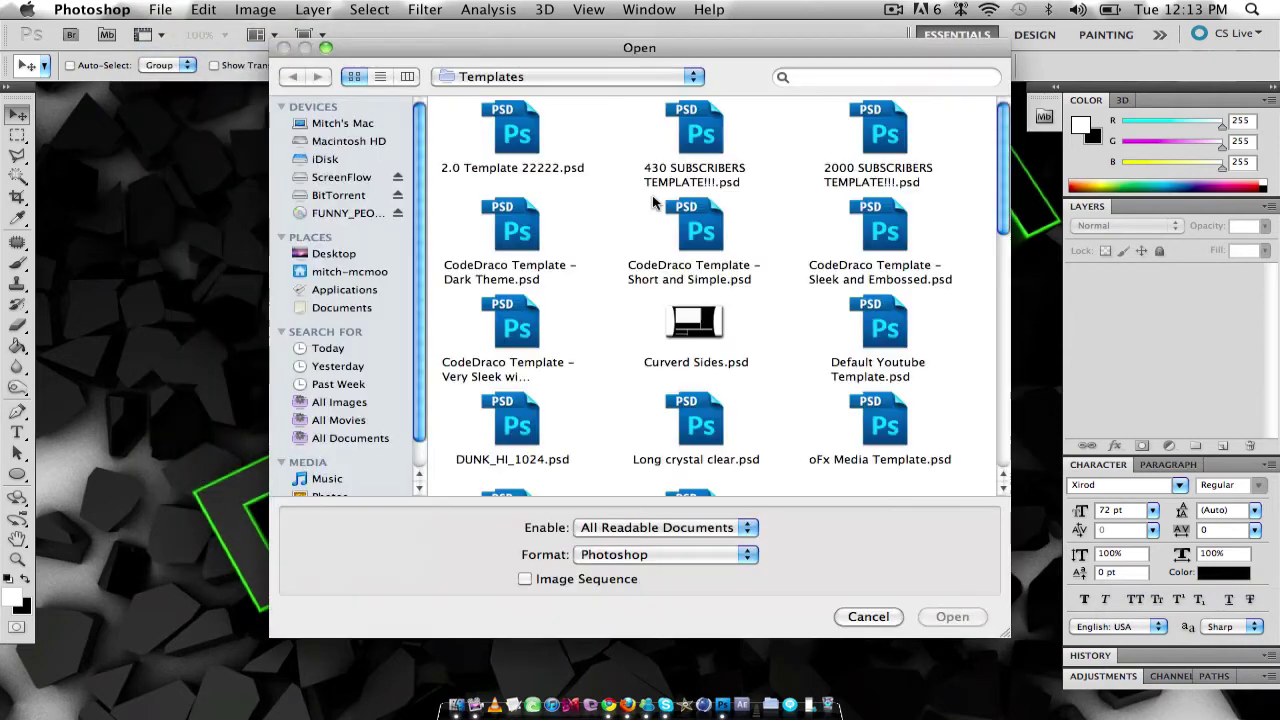
scroll(652, 202, down, 10)
click(713, 477)
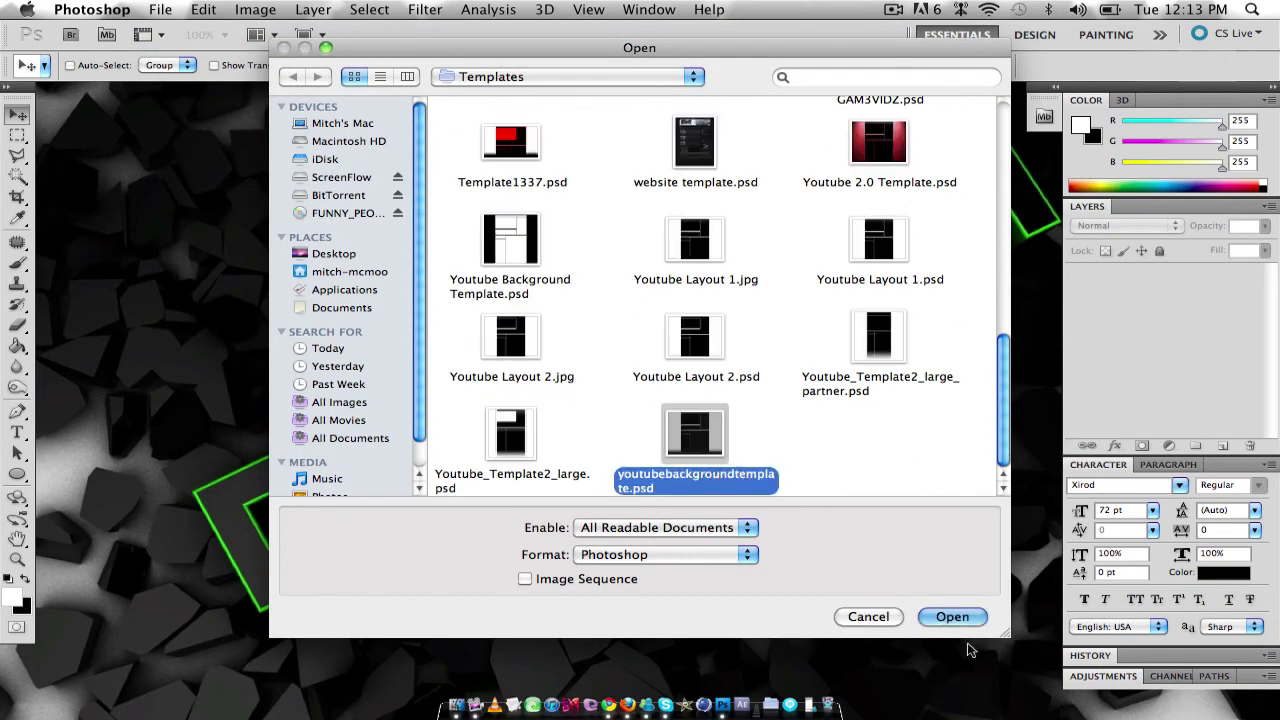
click(955, 617)
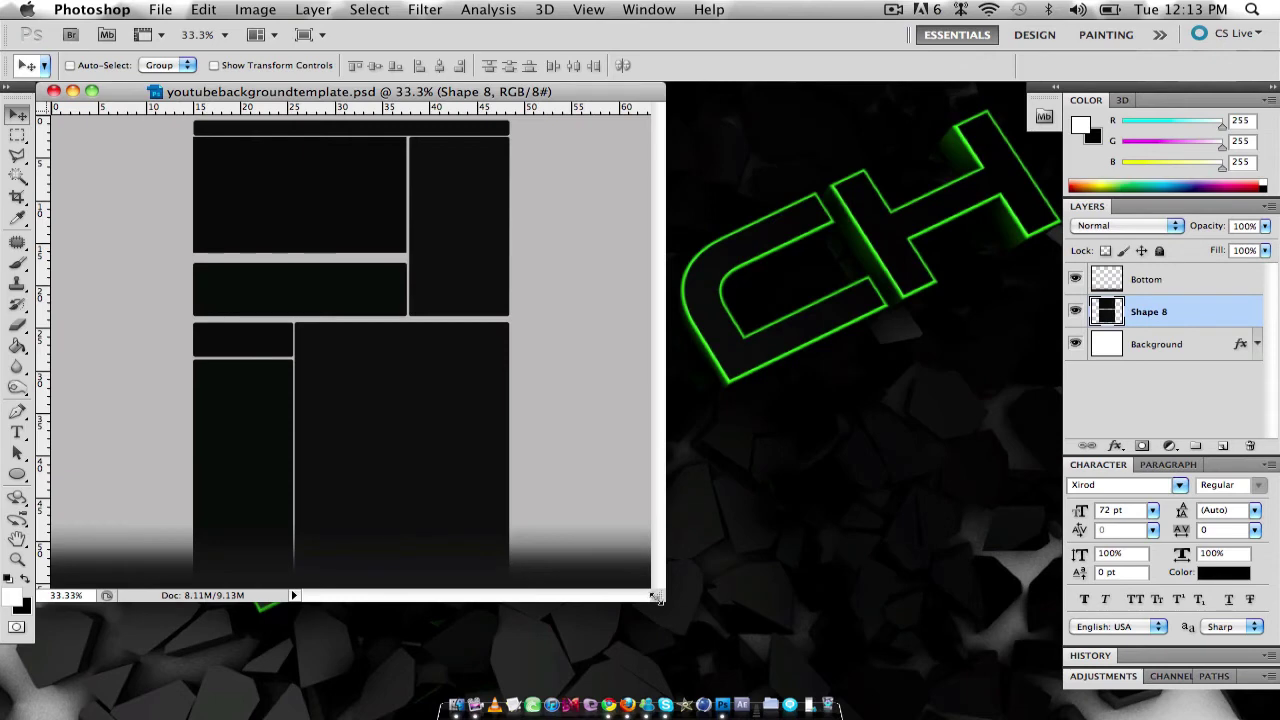
Step: Draw a large white ellipse over the upper boxes at 28% opacity
drag(656, 597, 708, 646)
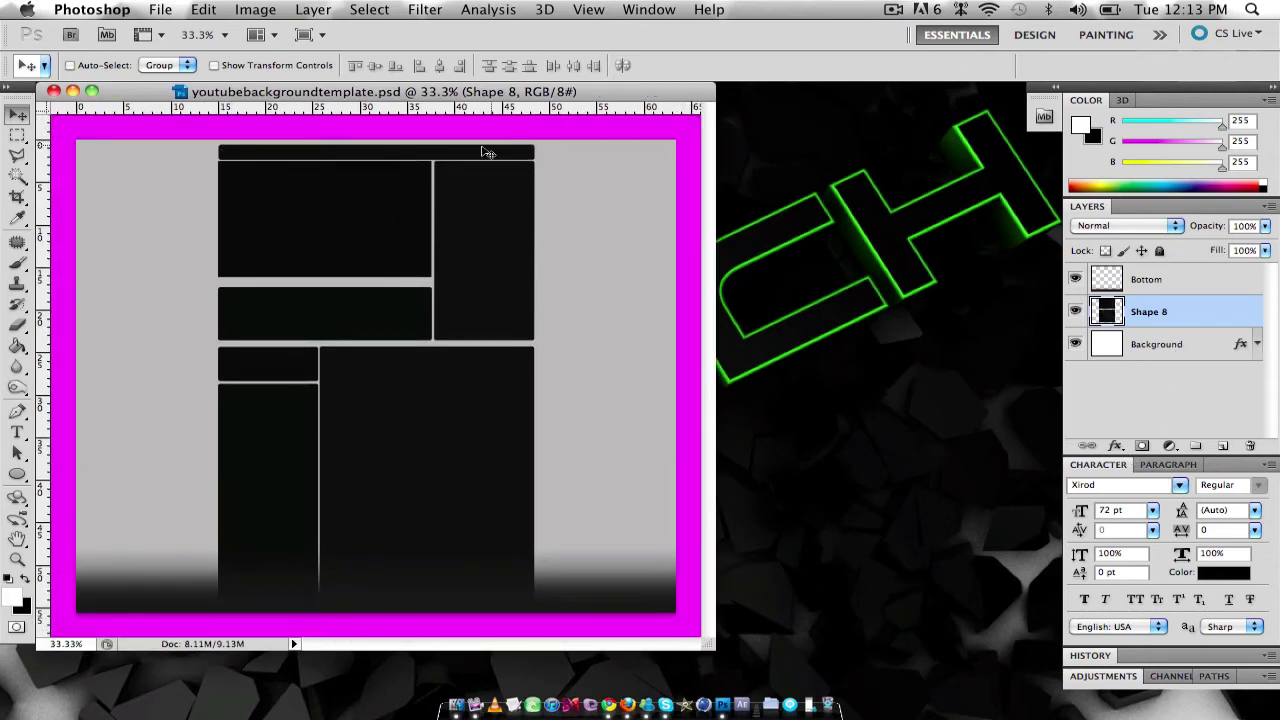
click(17, 476)
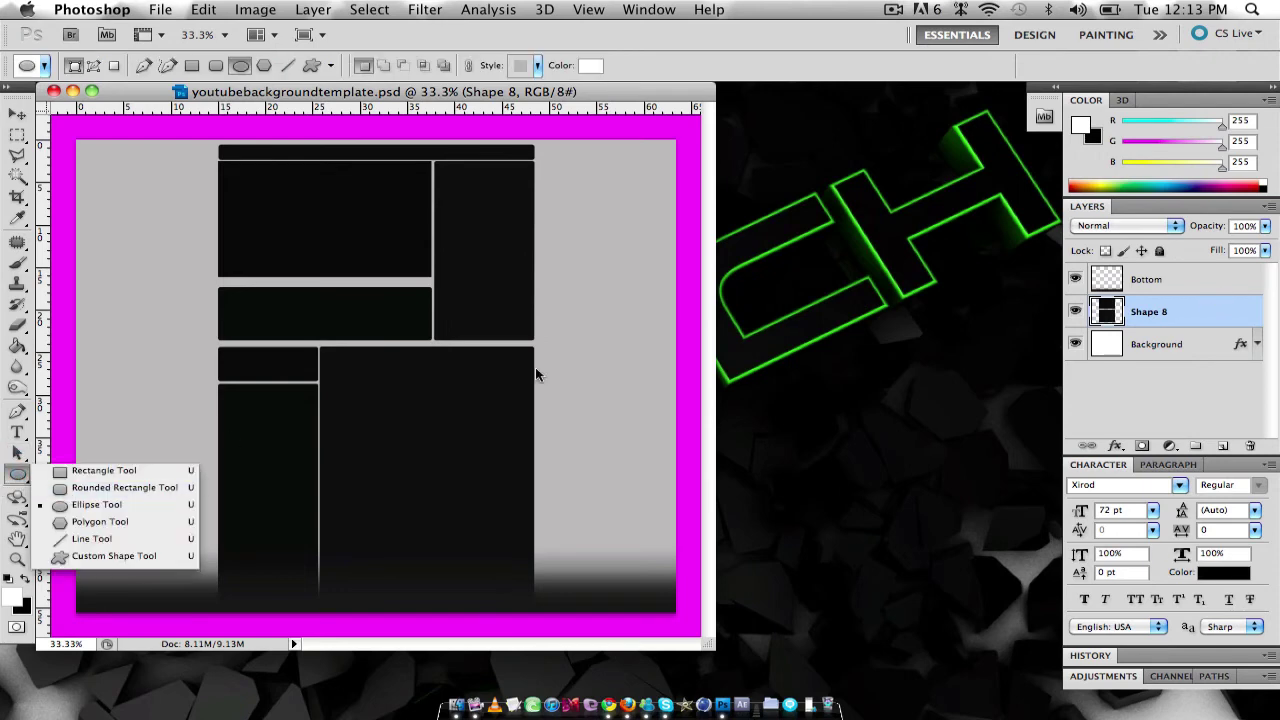
click(97, 505)
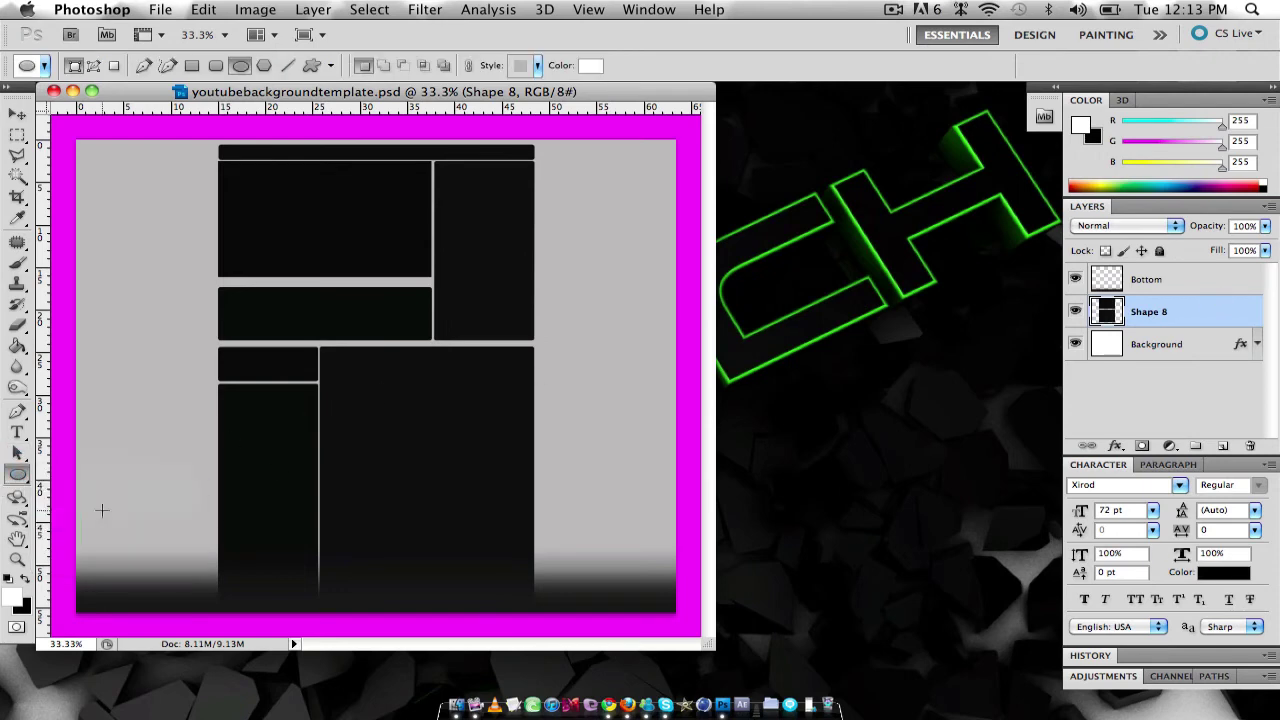
drag(130, 154, 555, 433)
key(2)
key(8)
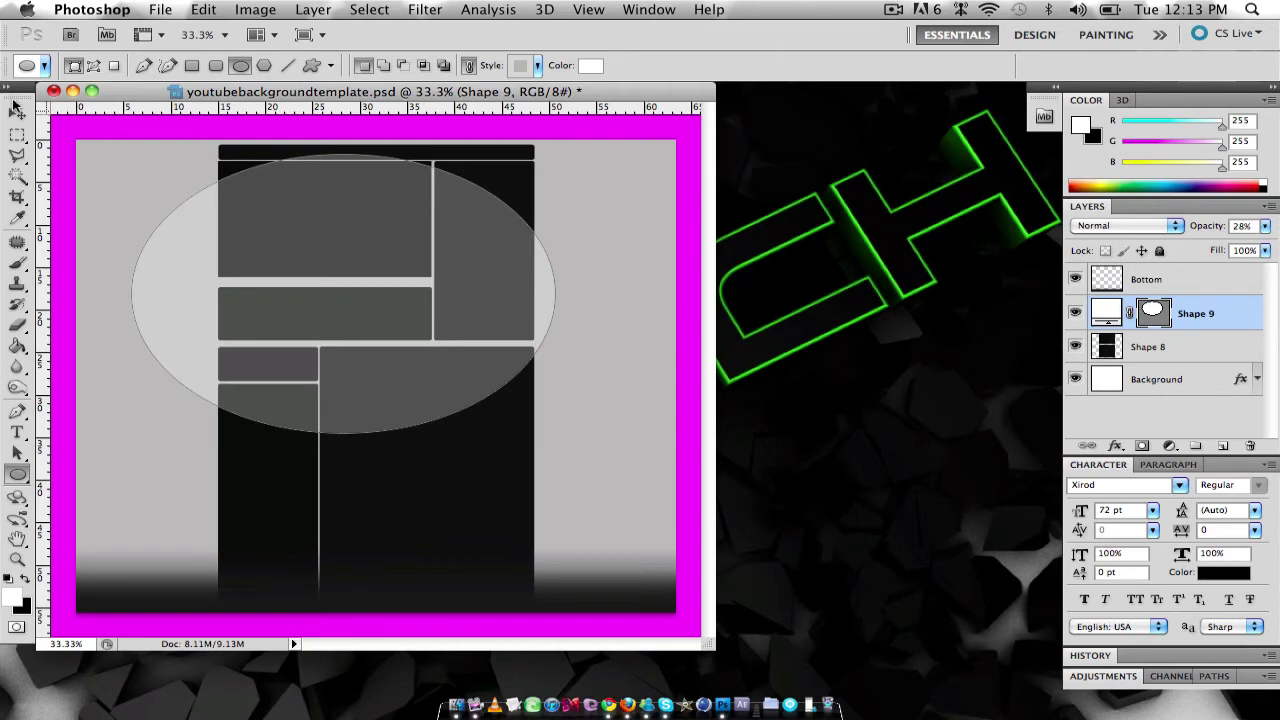
Step: Move the ellipse up-left, then widen, tilt and flatten it into a sweeping arc
key(v)
drag(378, 319, 283, 225)
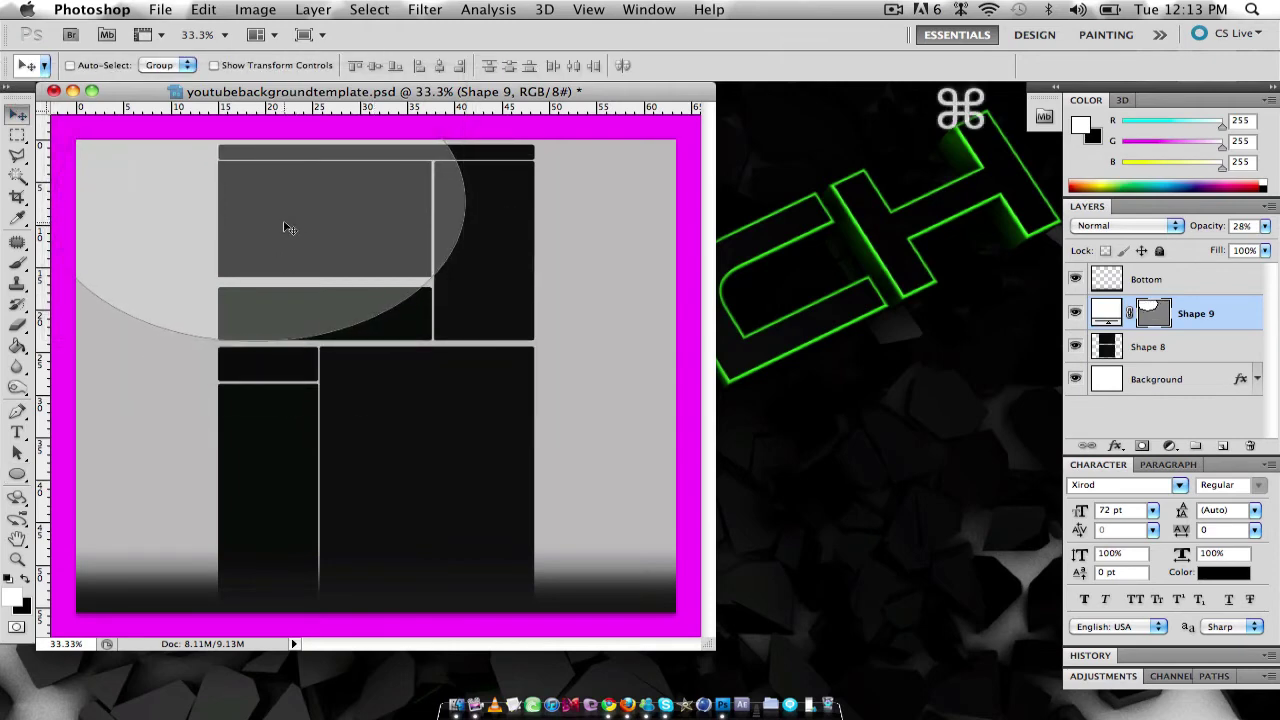
key(super+t)
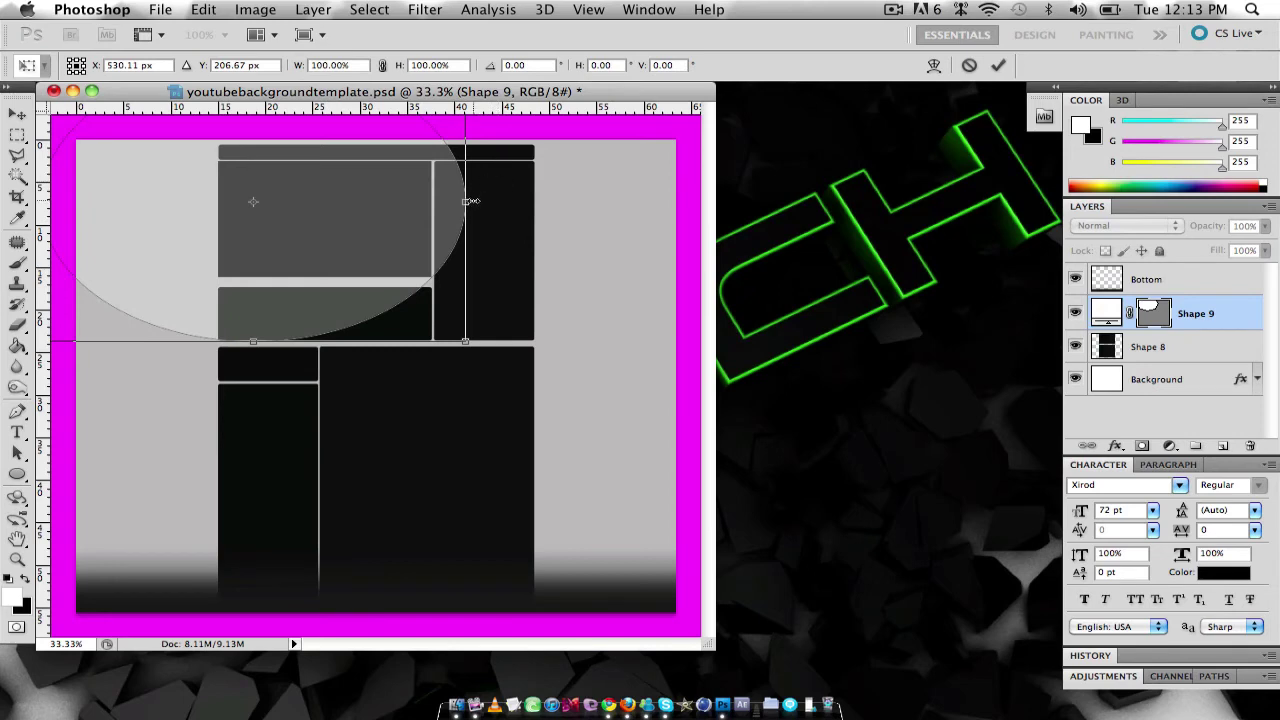
drag(470, 201, 439, 185)
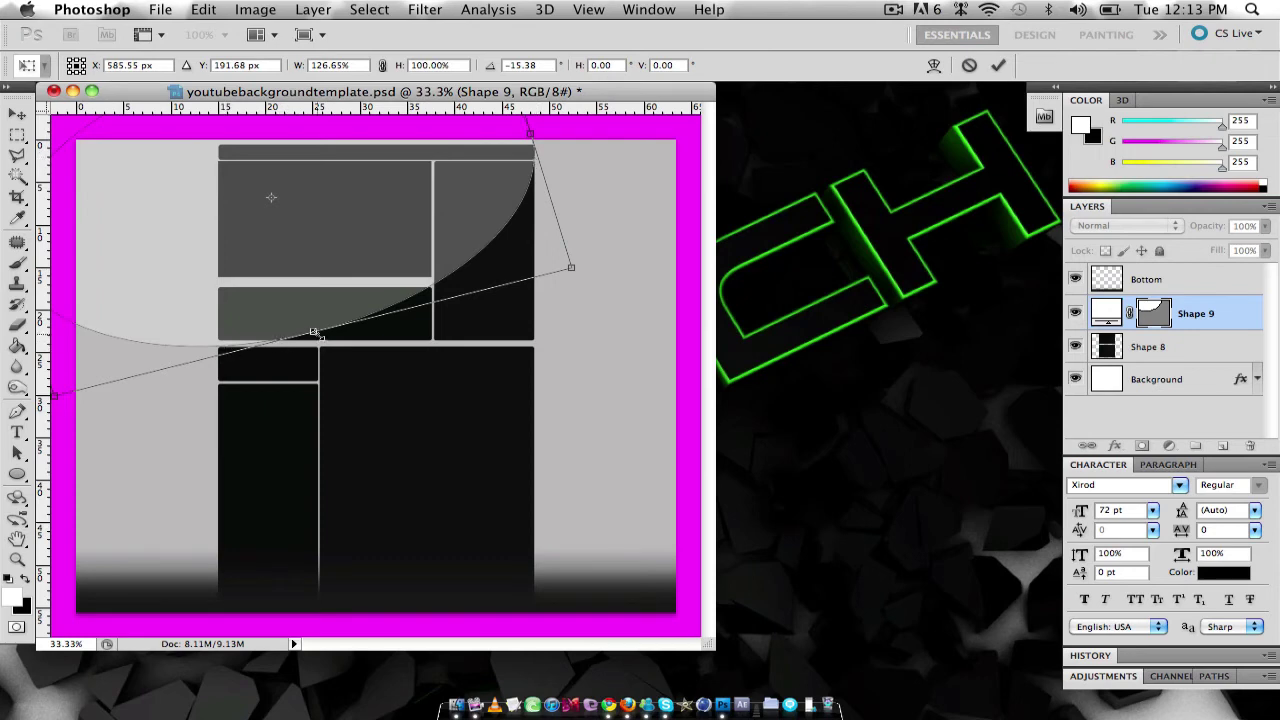
drag(314, 332, 313, 329)
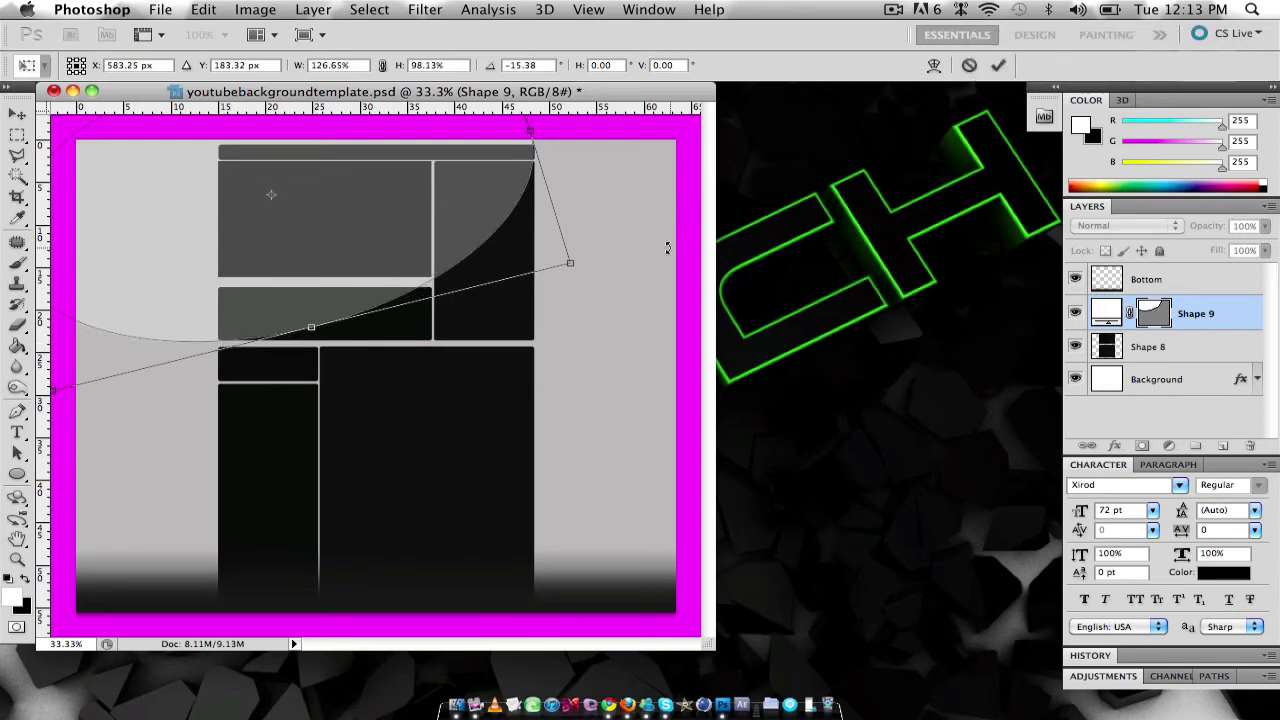
click(1001, 66)
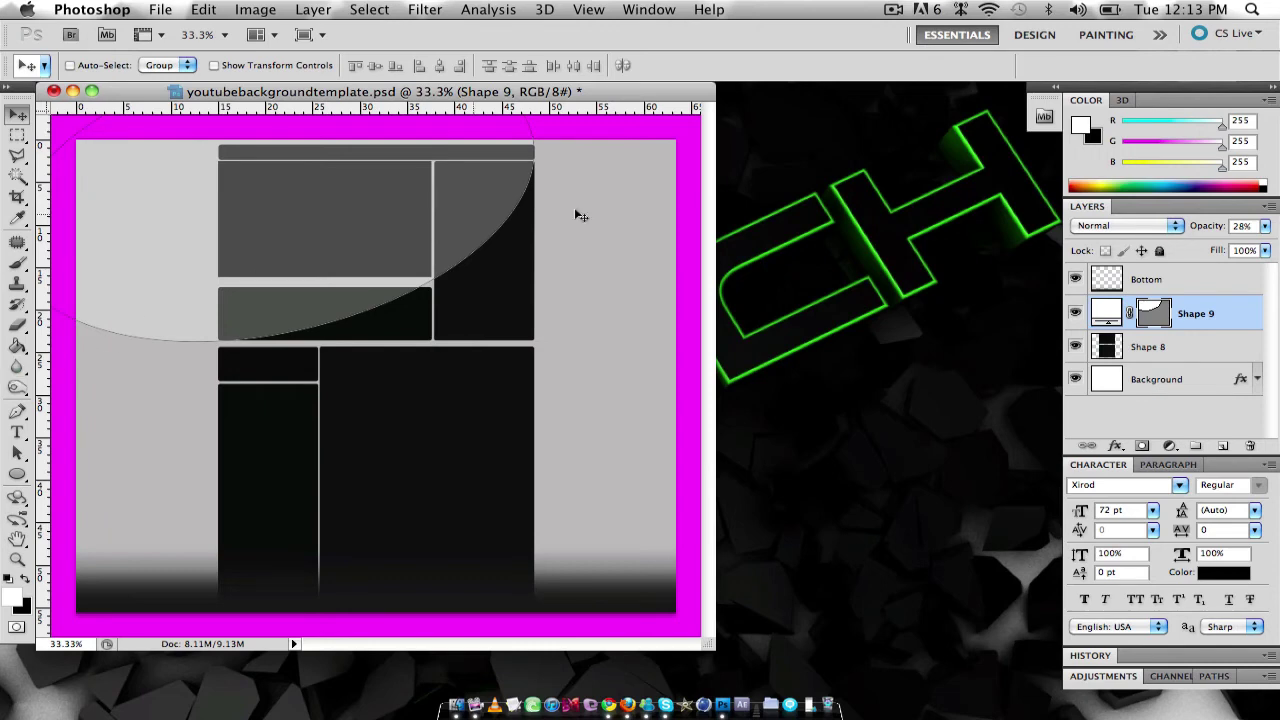
Step: Clip the Shape 9 ellipse to the black boxes and lower it to 9% opacity
right_click(1237, 303)
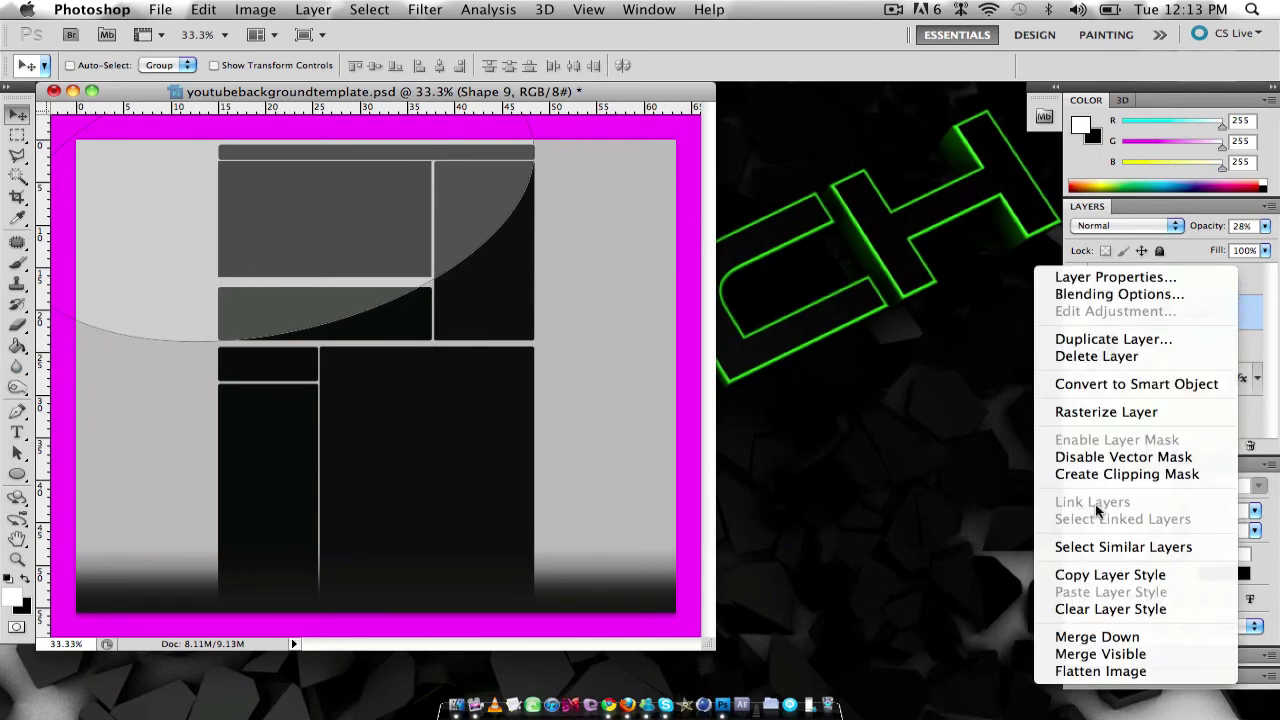
click(1108, 476)
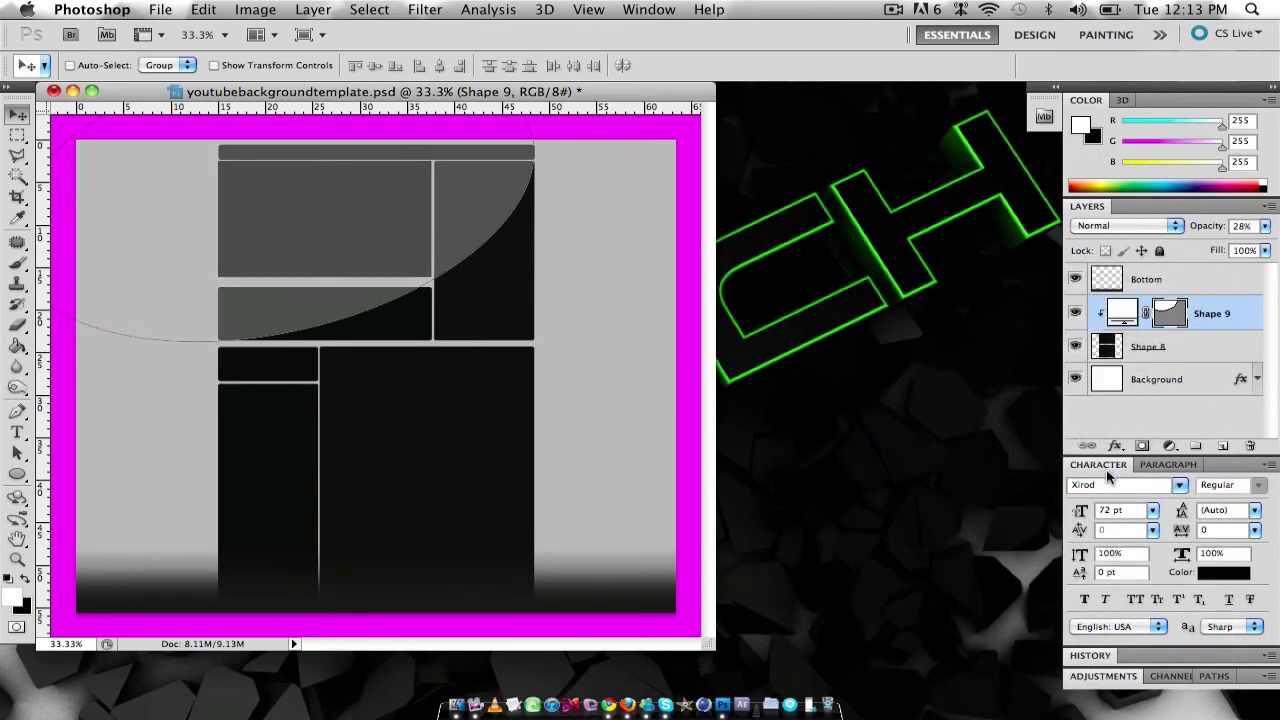
click(1188, 348)
click(1247, 317)
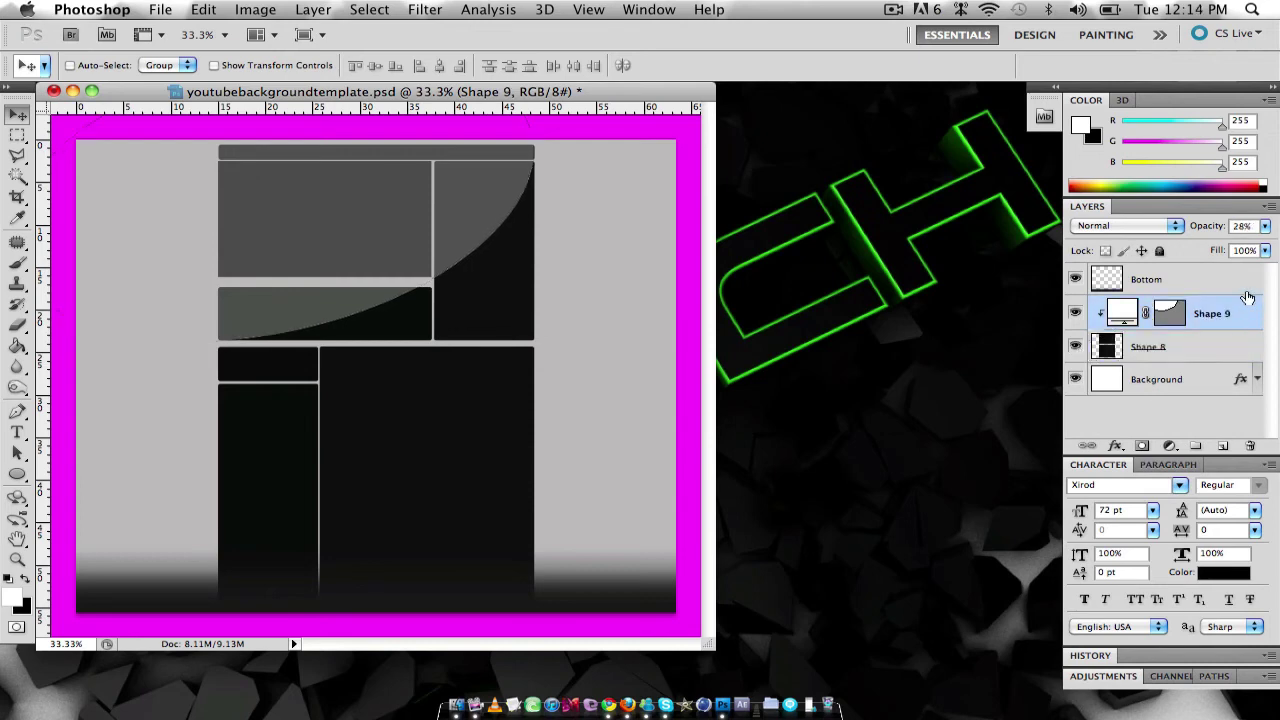
click(1264, 226)
drag(1262, 244, 1172, 250)
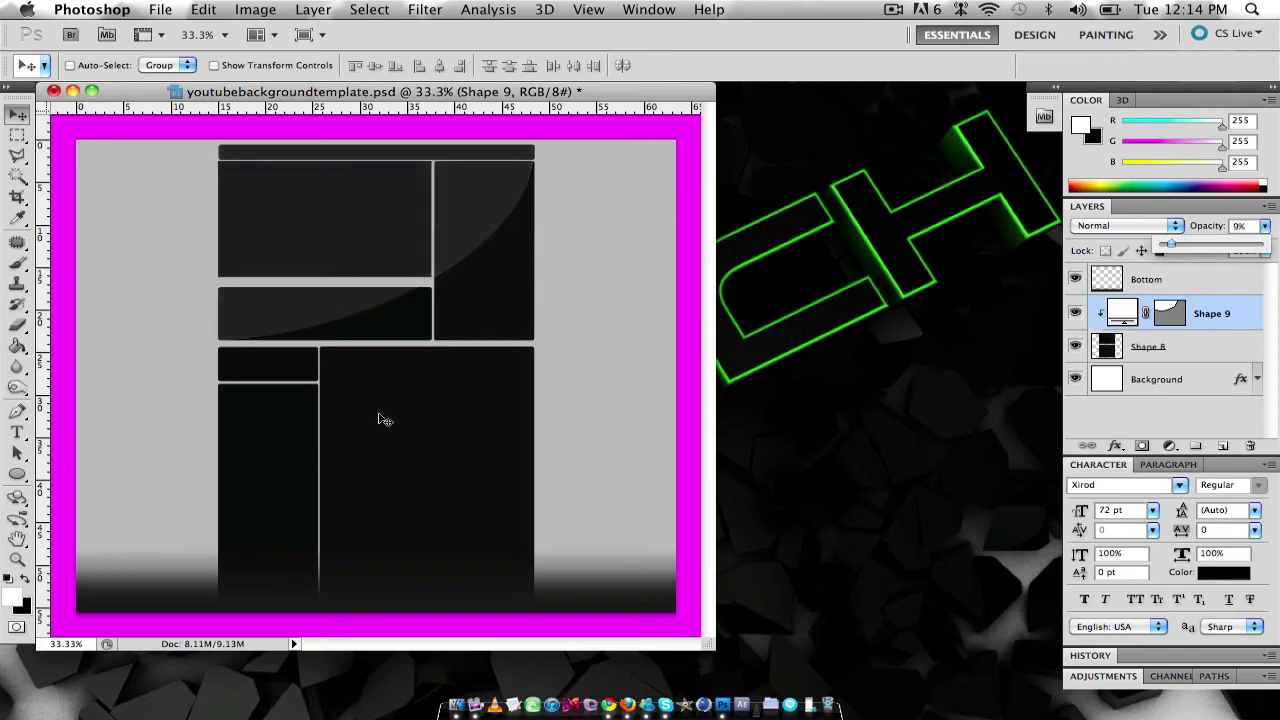
Step: Add a thin white strip across the middle boxes at about 16% opacity
click(1200, 352)
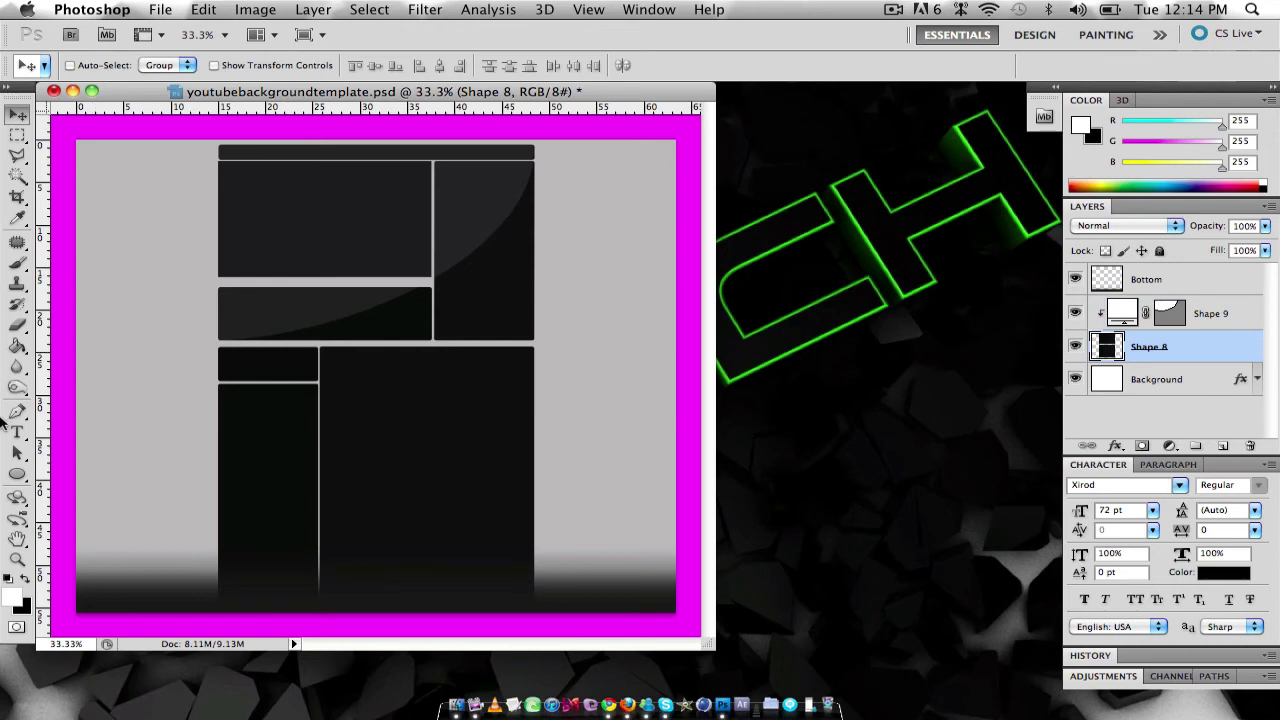
click(17, 474)
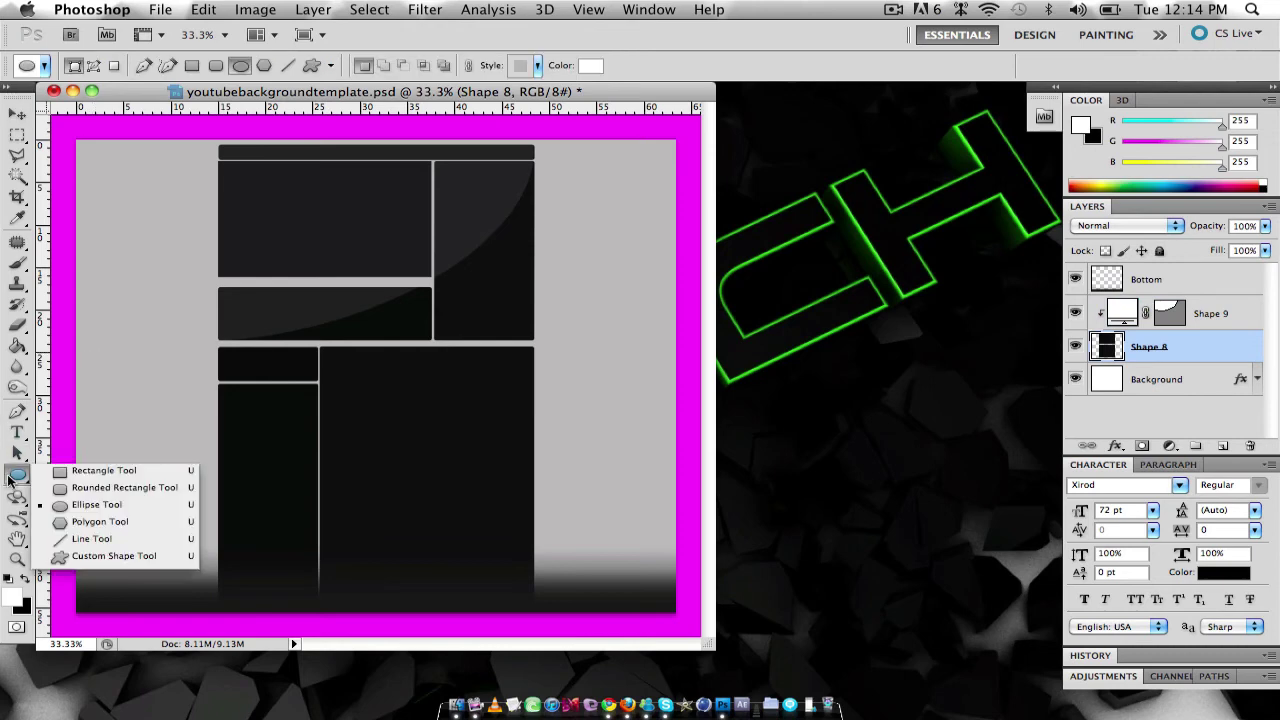
click(90, 470)
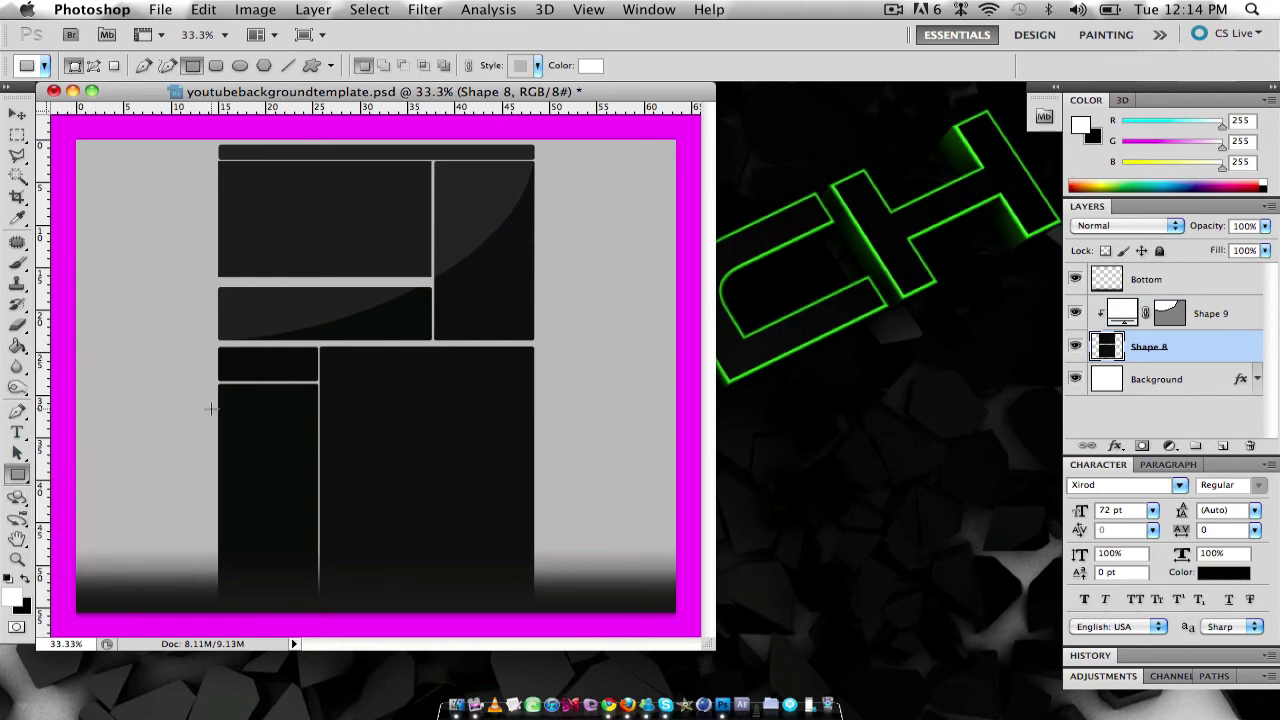
drag(211, 344, 540, 367)
key(2)
key(8)
right_click(1237, 357)
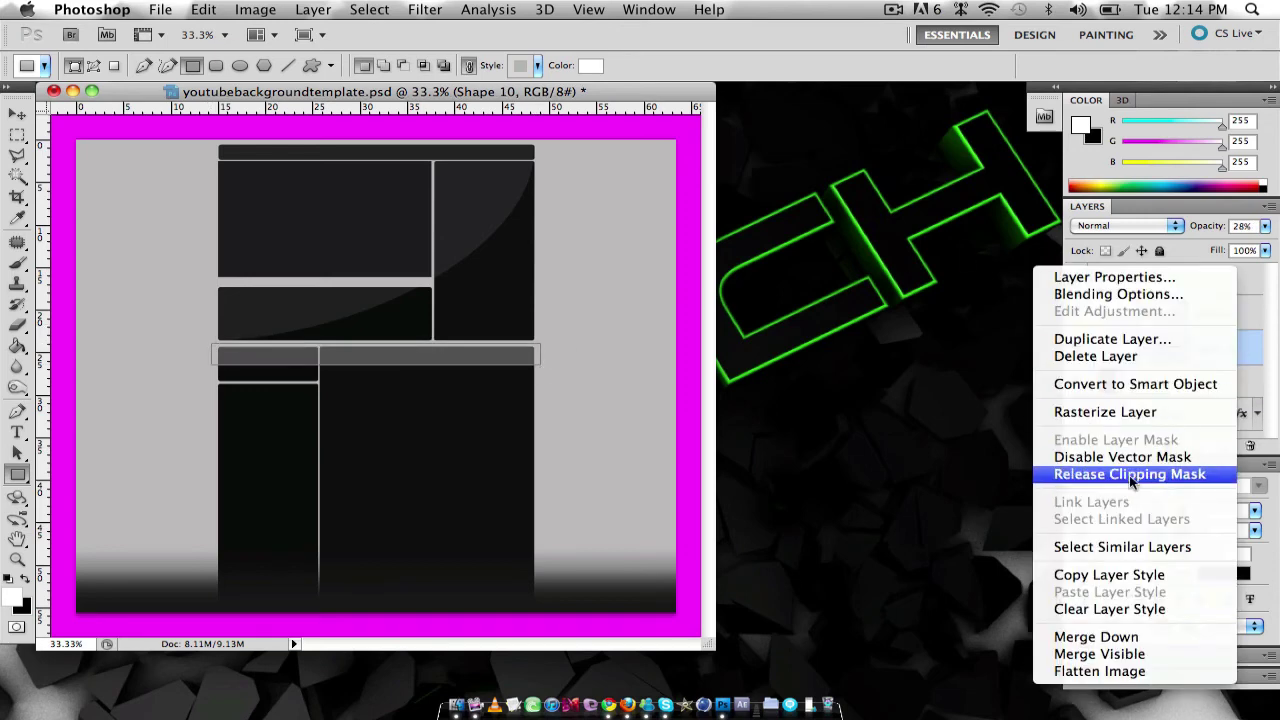
click(1265, 362)
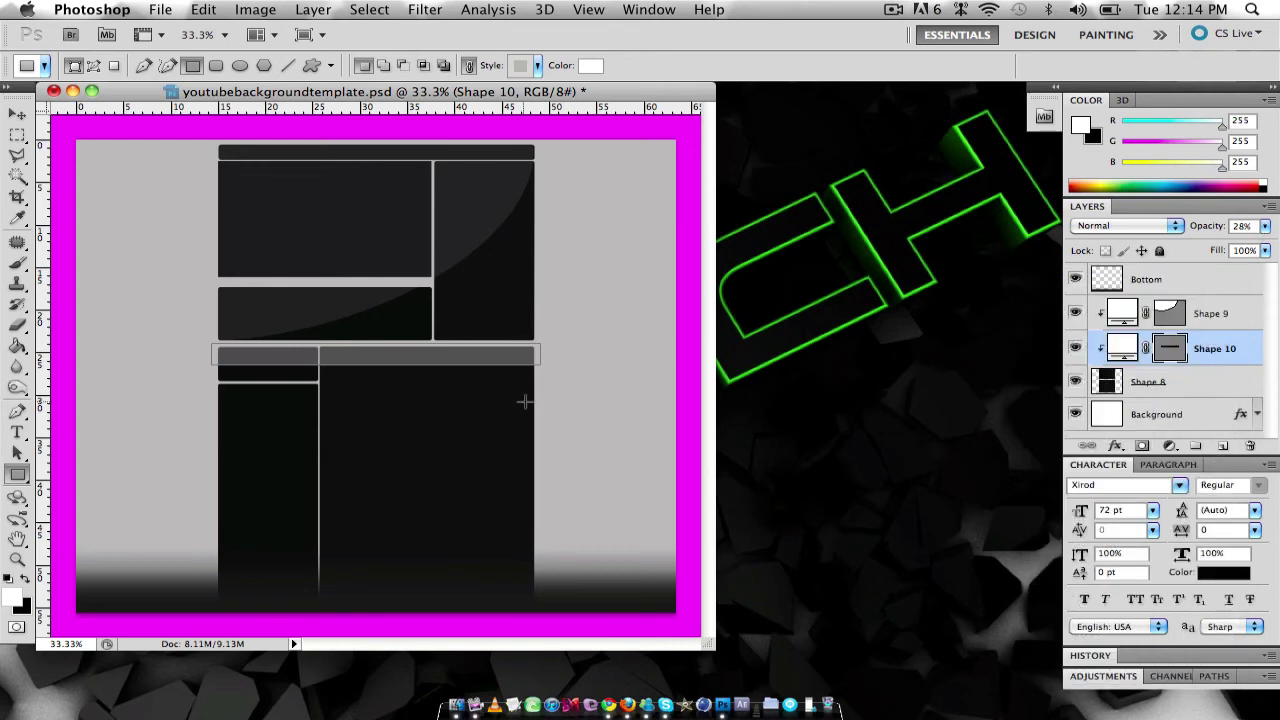
drag(1266, 230, 1176, 242)
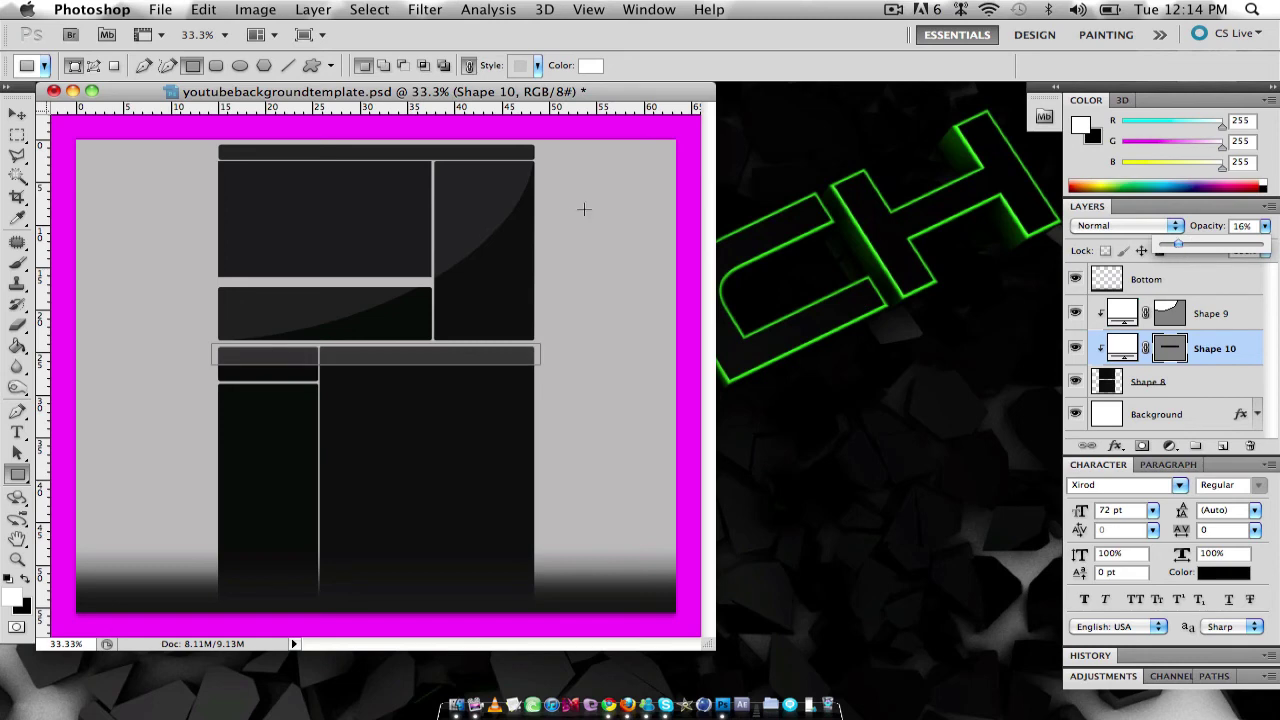
click(17, 116)
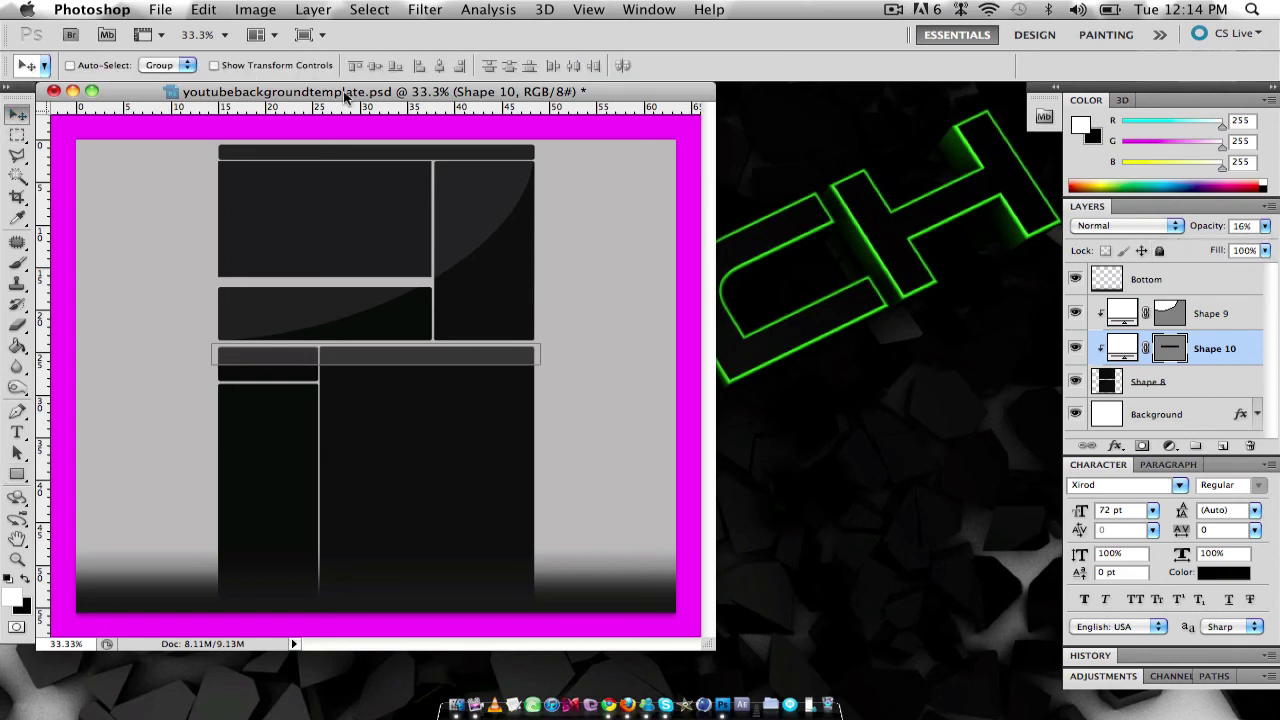
mouse_move(345, 95)
mouse_down()
mouse_move(482, 118)
mouse_move(413, 97)
mouse_move(345, 100)
mouse_up()
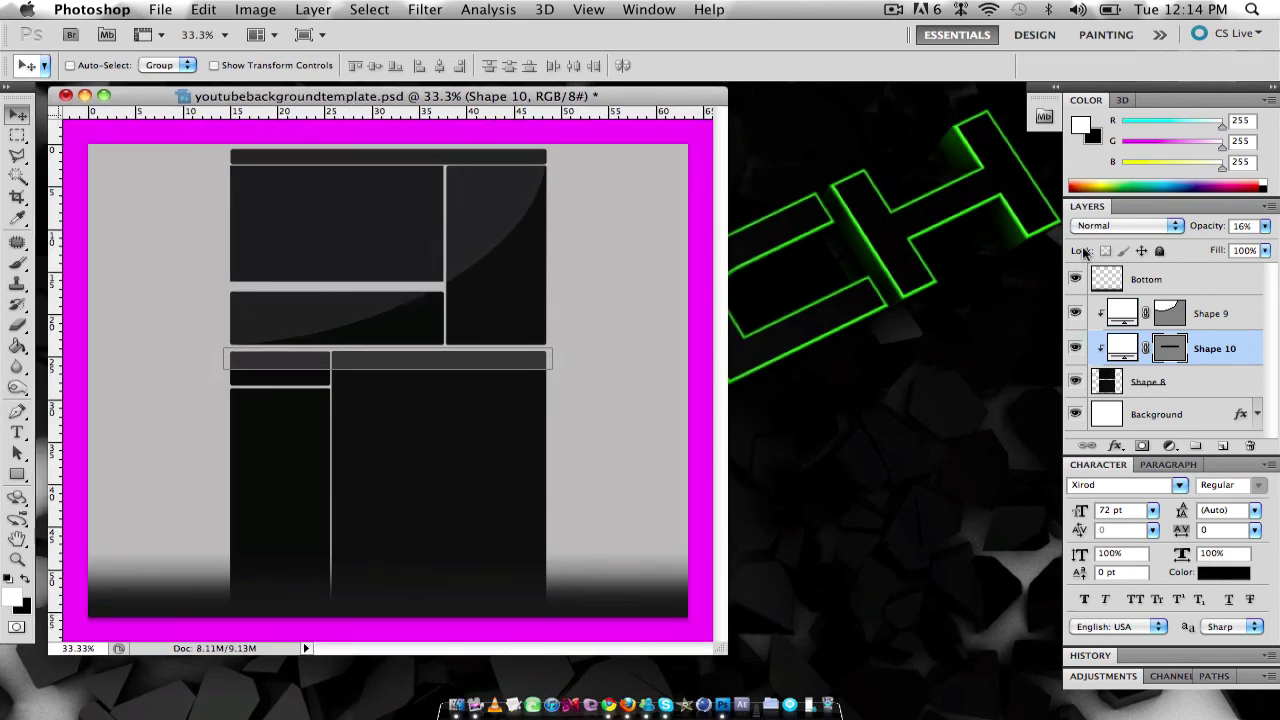
drag(724, 650, 693, 622)
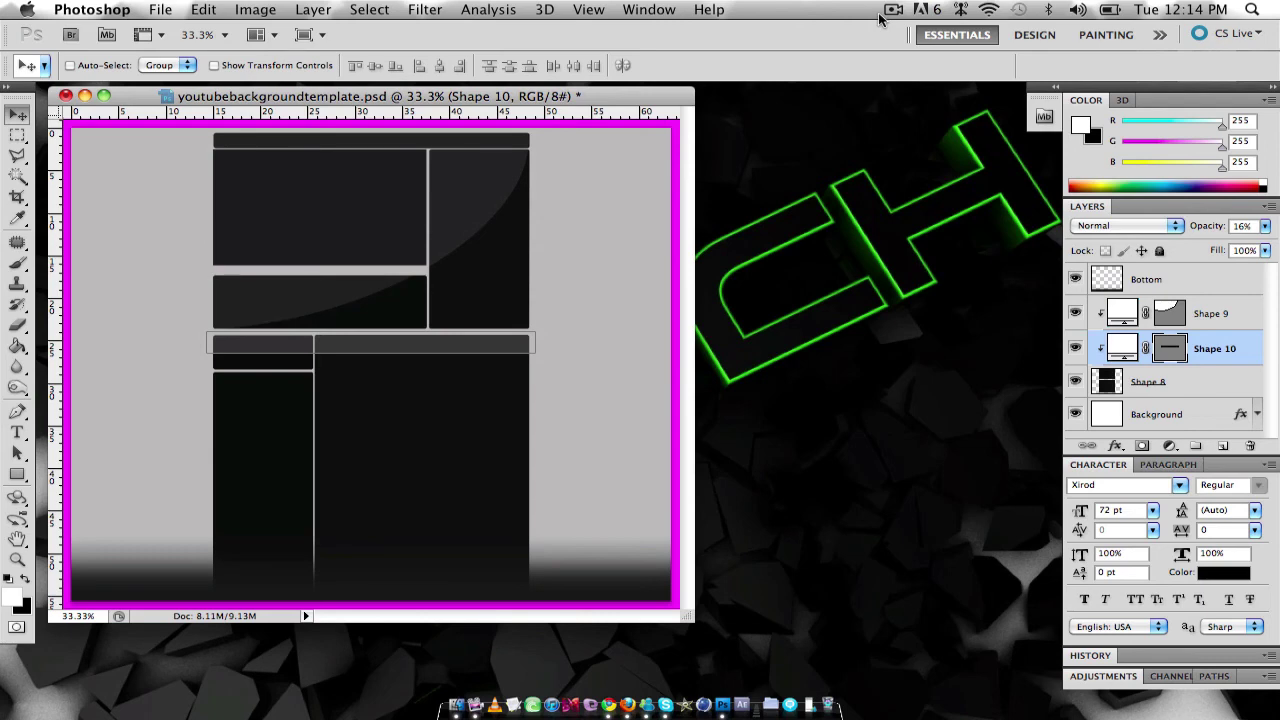
mouse_move(647, 97)
mouse_down()
mouse_move(761, 135)
mouse_move(949, 327)
mouse_move(1007, 698)
mouse_move(872, 232)
mouse_move(853, 35)
mouse_move(734, 126)
mouse_move(640, 95)
mouse_up()
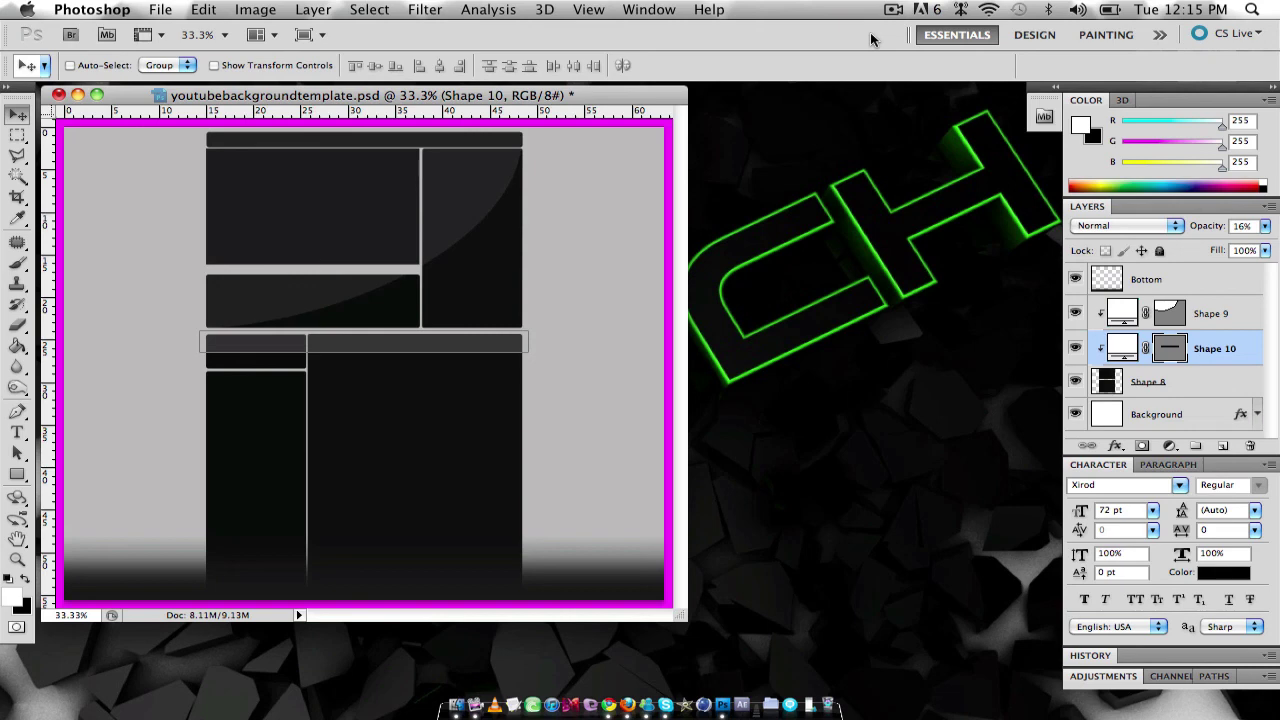
click(891, 10)
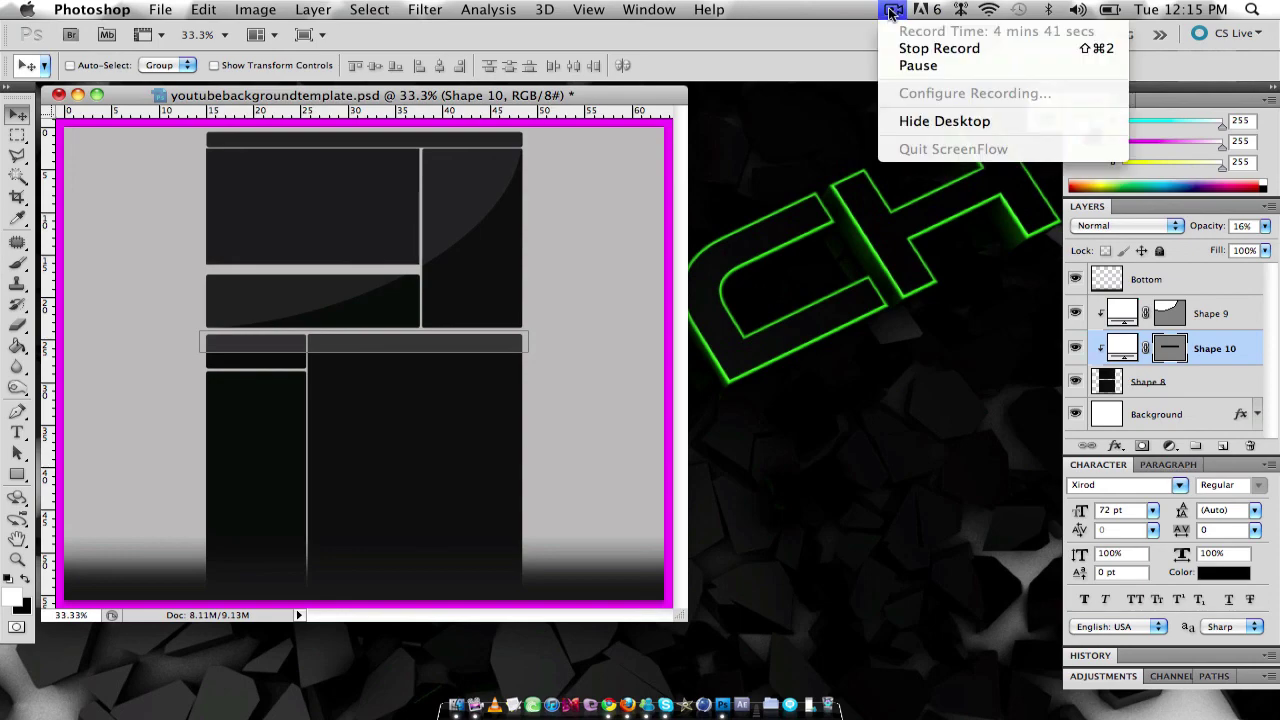